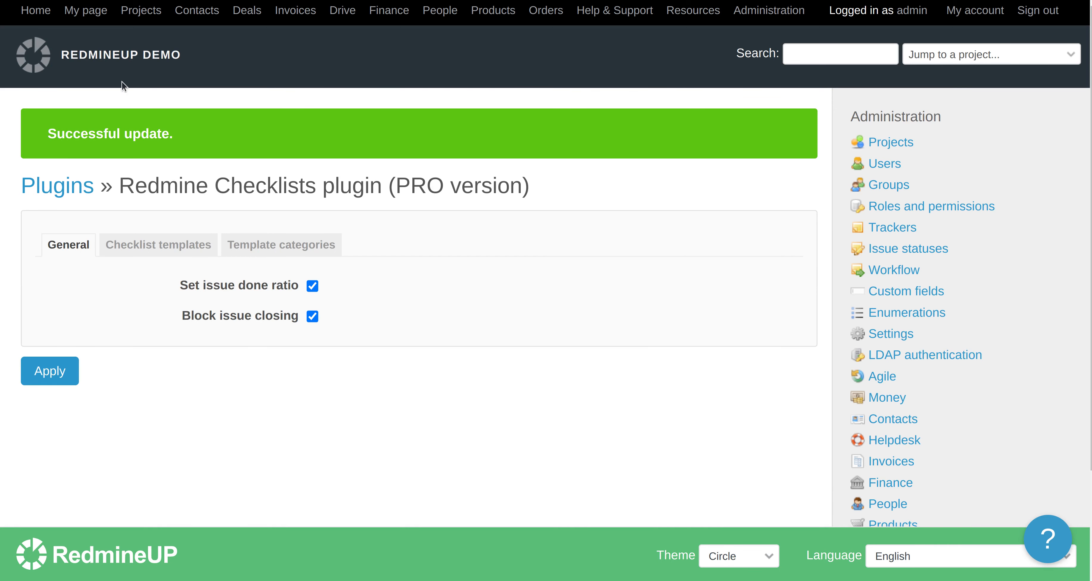
Step: Open the "Javascript method for Ajax POST request" issue from the Redmine Agile plugin demo project's issue list
{"action": "left_click", "coordinate": [144, 11]}
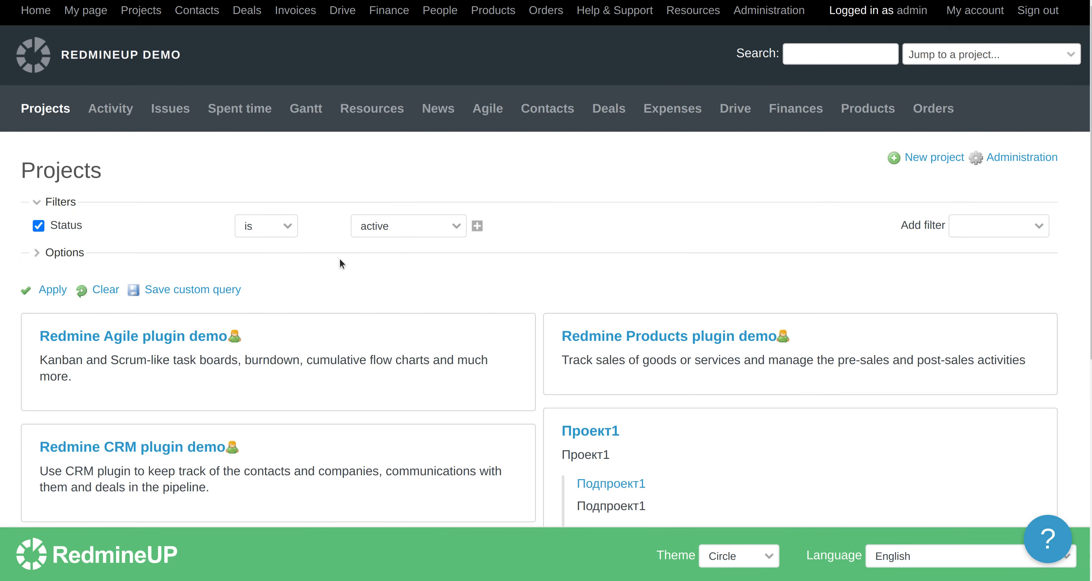
{"action": "scroll", "coordinate": [339, 257], "scroll_direction": "down", "scroll_amount": 1}
{"action": "left_click", "coordinate": [321, 315]}
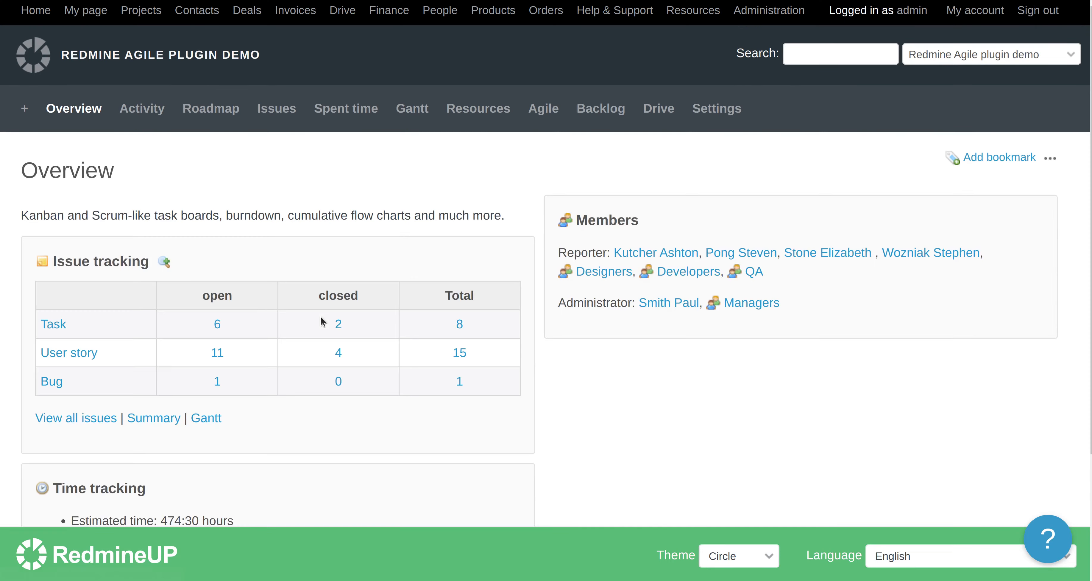
{"action": "left_click", "coordinate": [273, 111]}
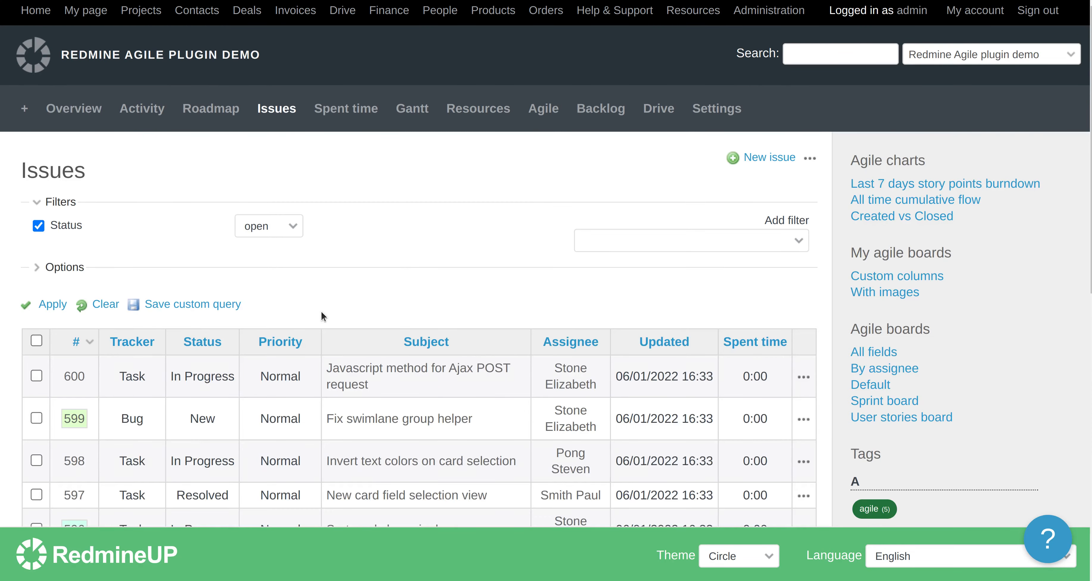
{"action": "scroll", "coordinate": [321, 314], "scroll_direction": "down", "scroll_amount": 1}
{"action": "left_click", "coordinate": [430, 323]}
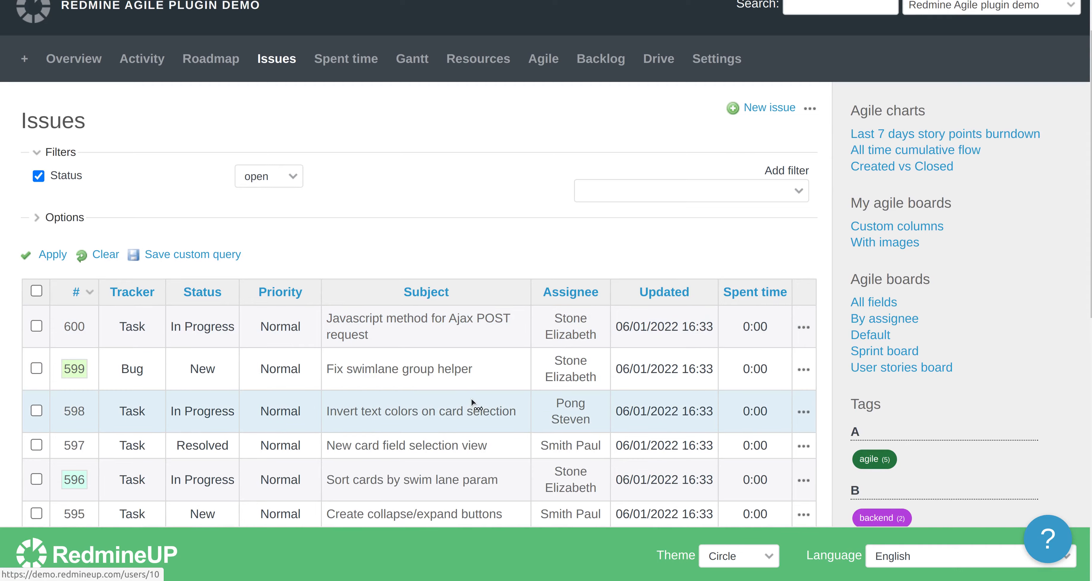
Step: Start editing the issue and fill its checklist from the "Design checklist" template in the Design category
{"action": "scroll", "coordinate": [473, 402], "scroll_direction": "down", "scroll_amount": 8}
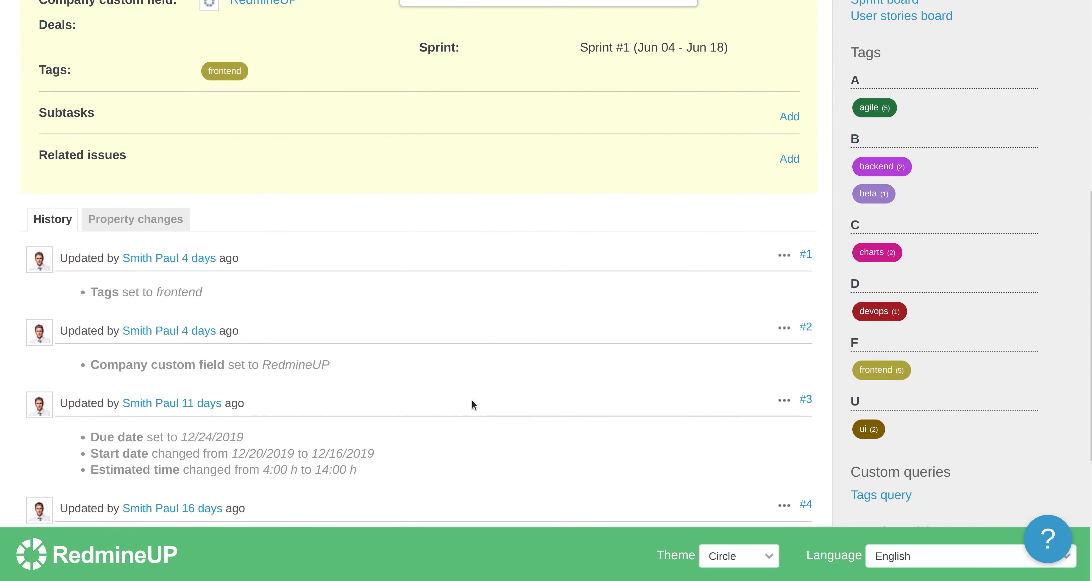
{"action": "scroll", "coordinate": [473, 403], "scroll_direction": "up", "scroll_amount": 8}
{"action": "left_click", "coordinate": [607, 125]}
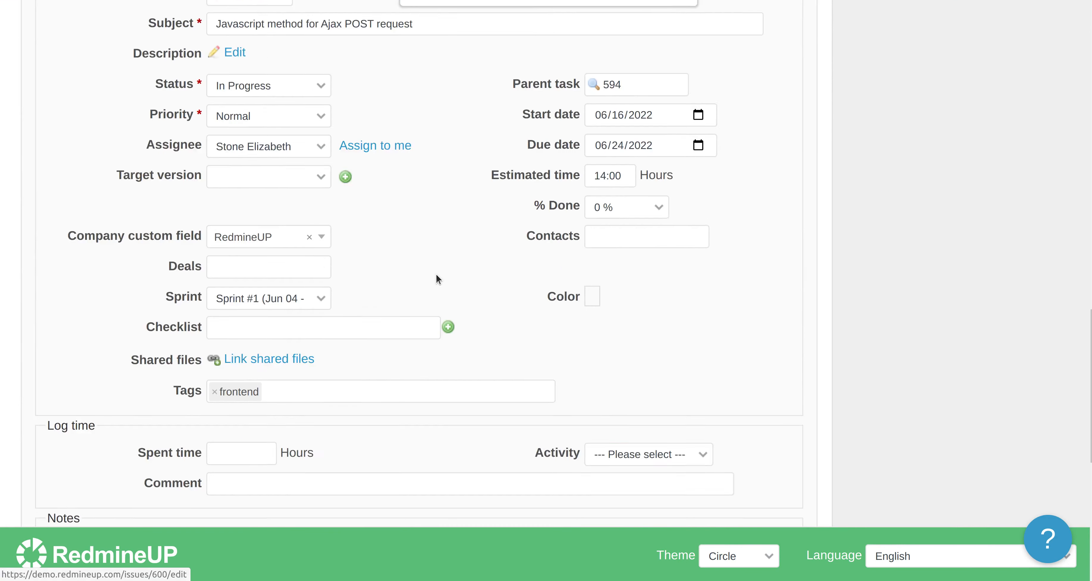
{"action": "scroll", "coordinate": [435, 273], "scroll_direction": "down", "scroll_amount": 4}
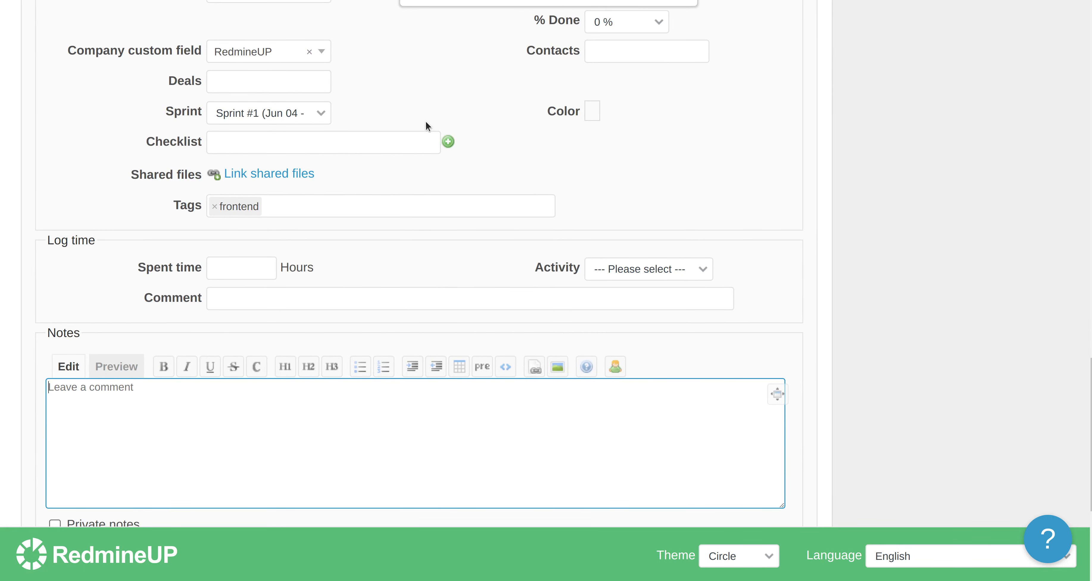
{"action": "left_click", "coordinate": [448, 141]}
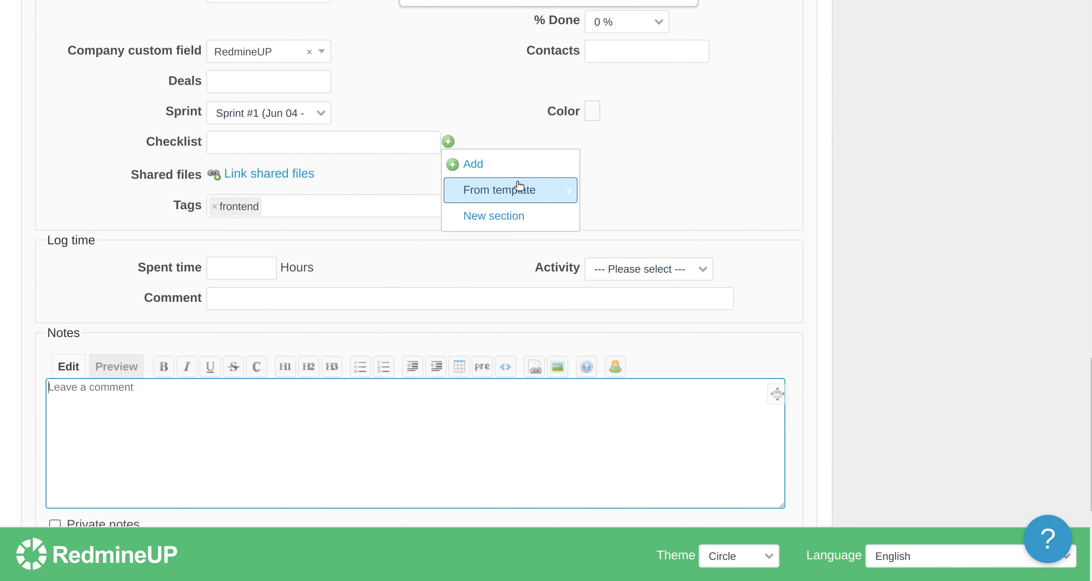
{"action": "mouse_move", "coordinate": [521, 186]}
{"action": "mouse_move", "coordinate": [634, 191]}
{"action": "left_click", "coordinate": [732, 194]}
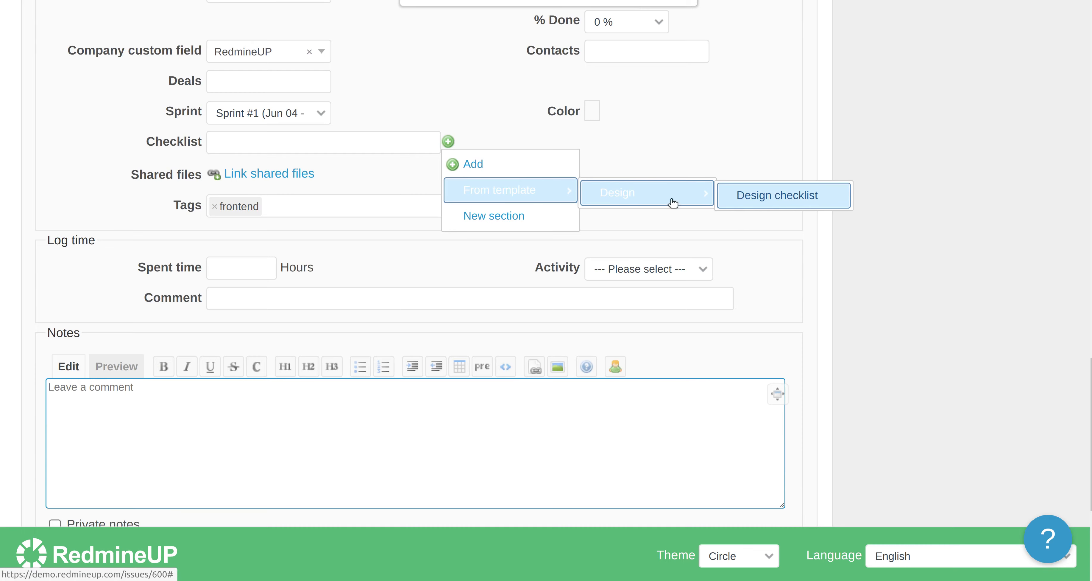
Step: Mark seven checklist items done: thoughts on paper, top-level framework, grid, divide the layout, sharpen your work, explain presentations, and love each of your ideas
{"action": "scroll", "coordinate": [93, 288], "scroll_direction": "up", "scroll_amount": 5}
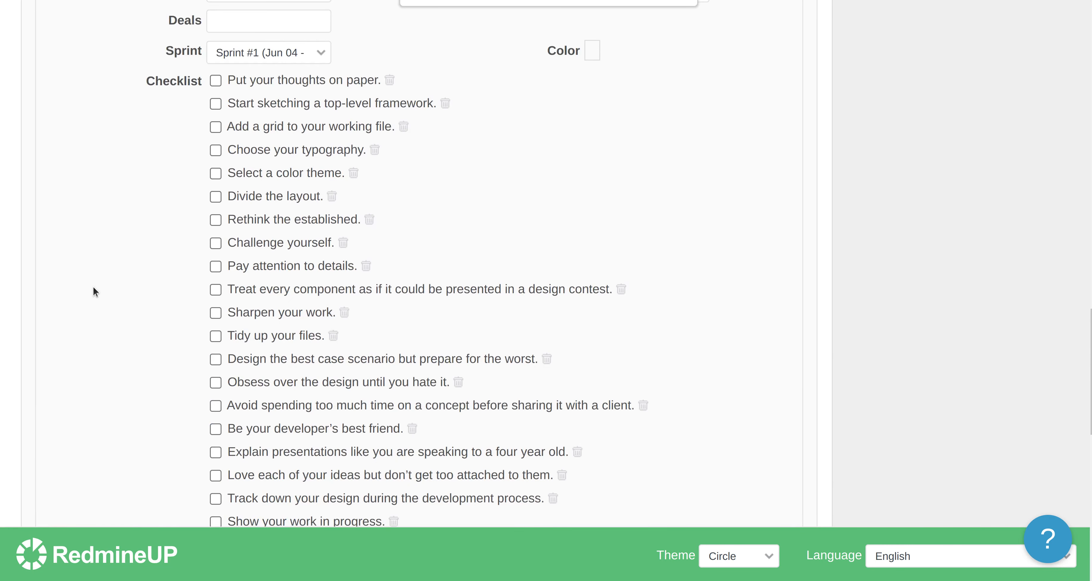
{"action": "left_click", "coordinate": [215, 82]}
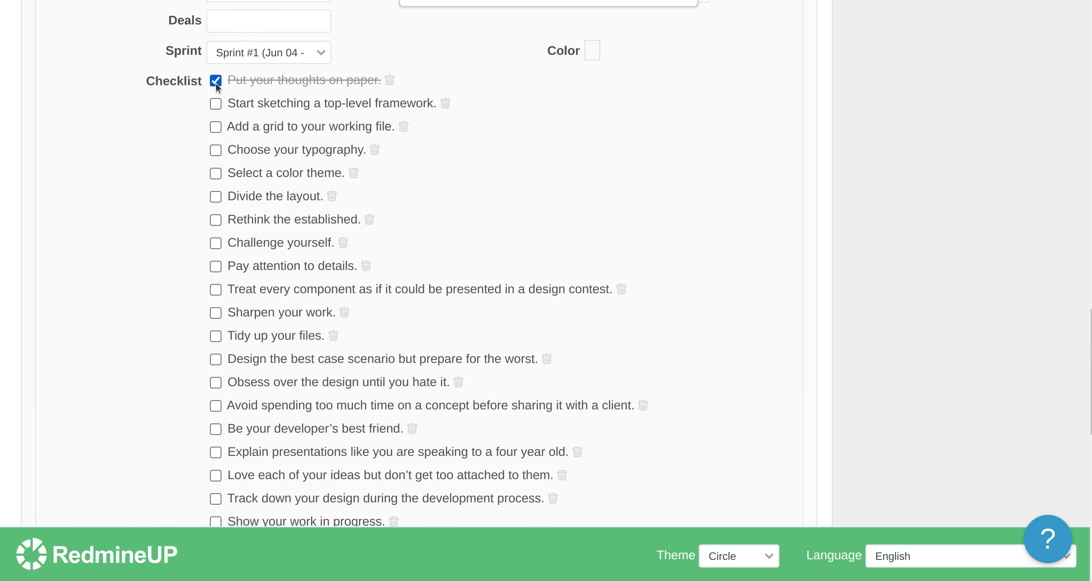
{"action": "left_click", "coordinate": [215, 104]}
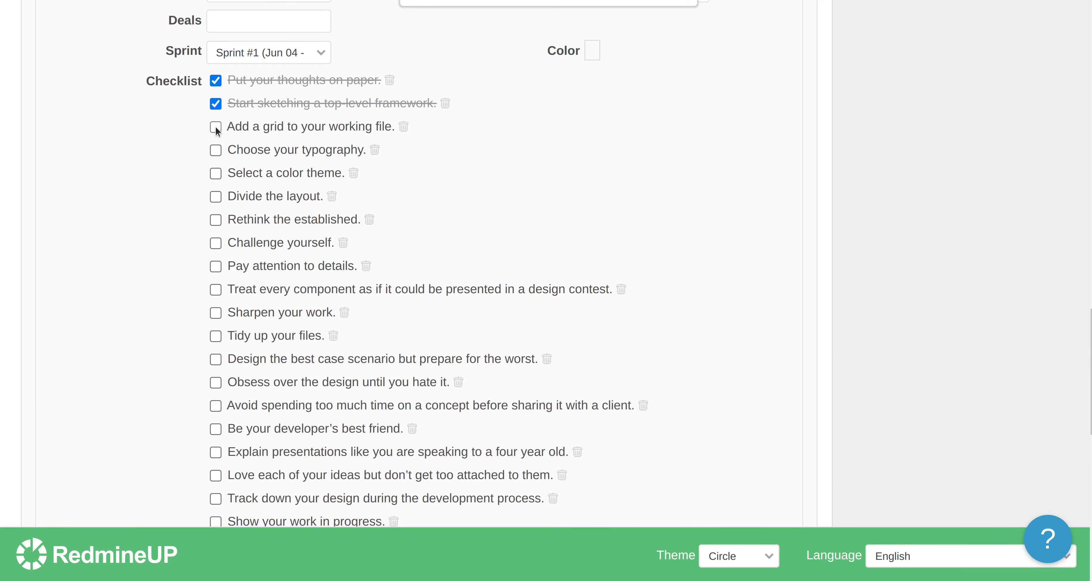
{"action": "left_click", "coordinate": [216, 127]}
{"action": "left_click", "coordinate": [216, 196]}
{"action": "left_click", "coordinate": [216, 314]}
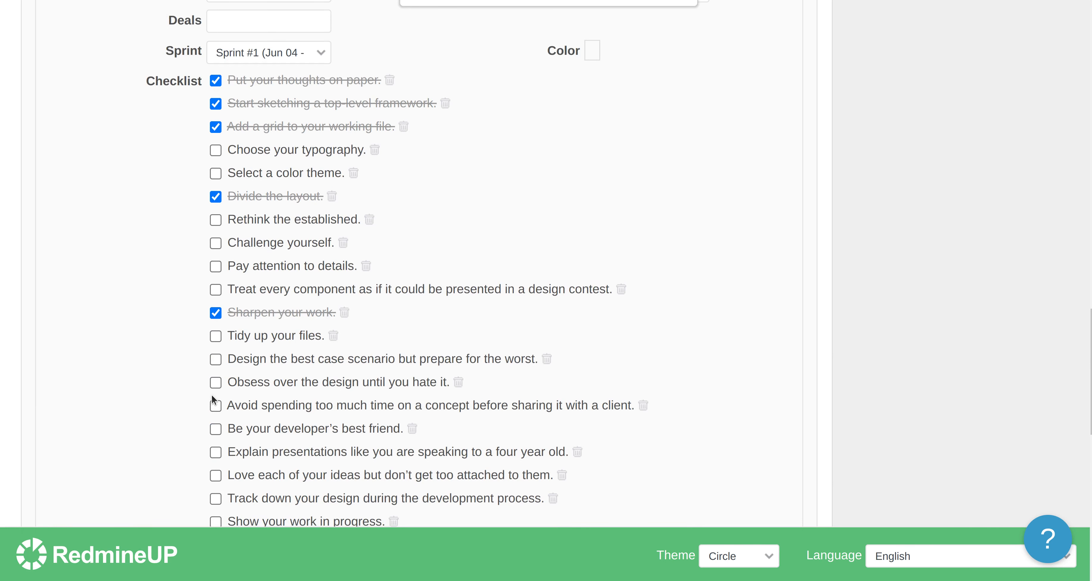
{"action": "scroll", "coordinate": [212, 397], "scroll_direction": "down", "scroll_amount": 2}
{"action": "left_click", "coordinate": [216, 366]}
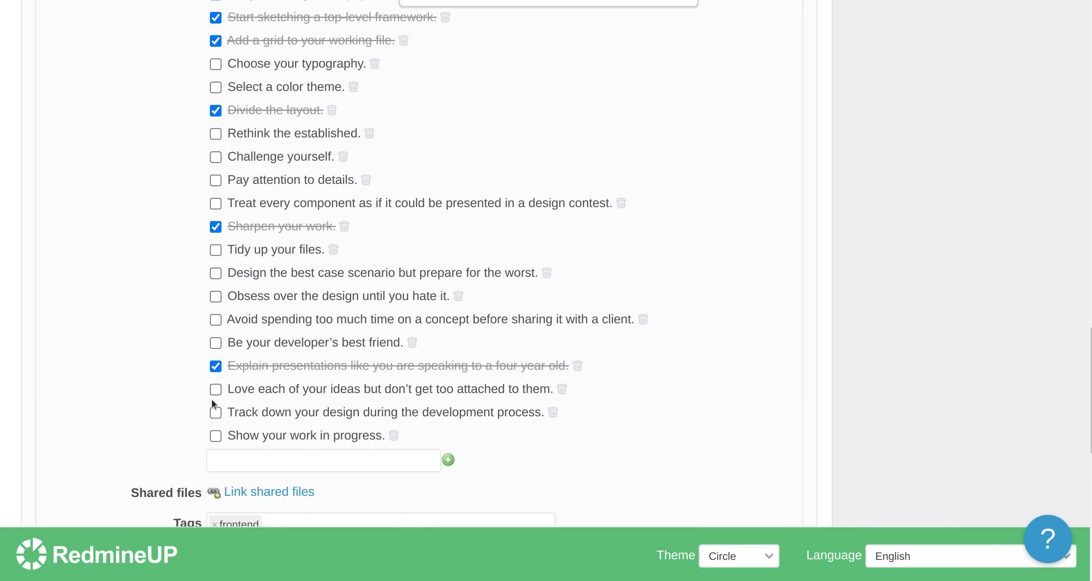
{"action": "left_click", "coordinate": [215, 389]}
{"action": "scroll", "coordinate": [106, 365], "scroll_direction": "up", "scroll_amount": 8}
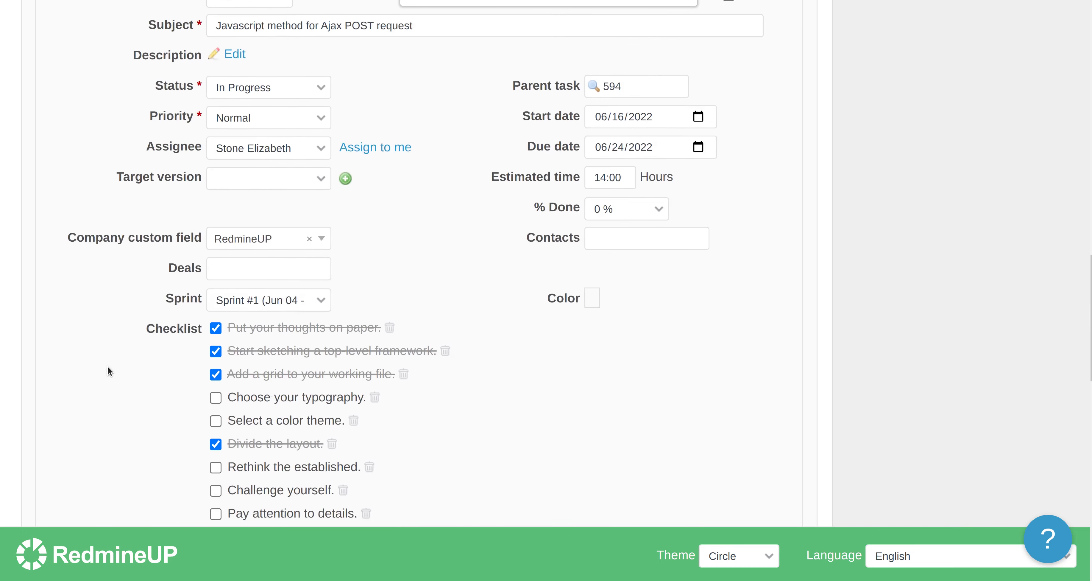
Step: Add the note "checking some checklist items" to the issue and submit the update
{"action": "scroll", "coordinate": [107, 365], "scroll_direction": "down", "scroll_amount": 19}
{"action": "left_click", "coordinate": [144, 288]}
{"action": "type", "text": "check"}
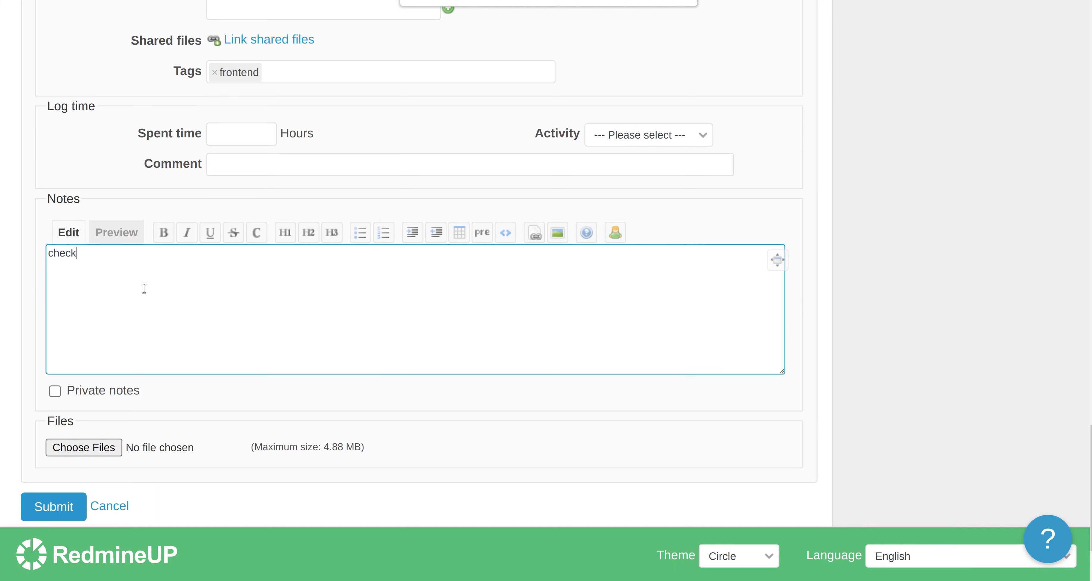
{"action": "type", "text": "king"}
{"action": "key", "text": "BackSpace"}
{"action": "key", "text": "BackSpace"}
{"action": "key", "text": "BackSpace"}
{"action": "type", "text": "ing some checklist items"}
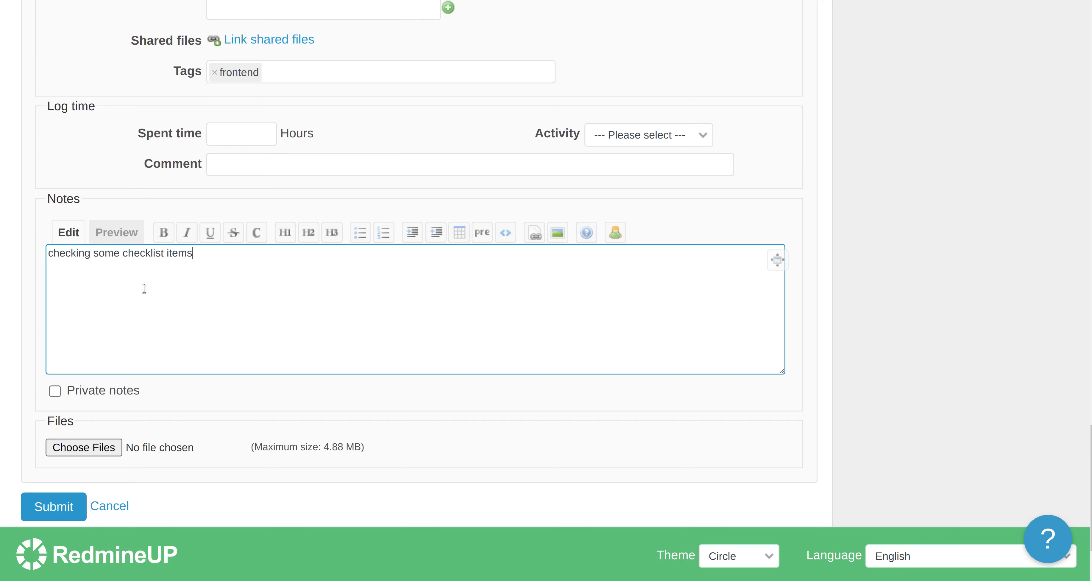
{"action": "scroll", "coordinate": [122, 349], "scroll_direction": "down", "scroll_amount": 3}
{"action": "left_click", "coordinate": [49, 424]}
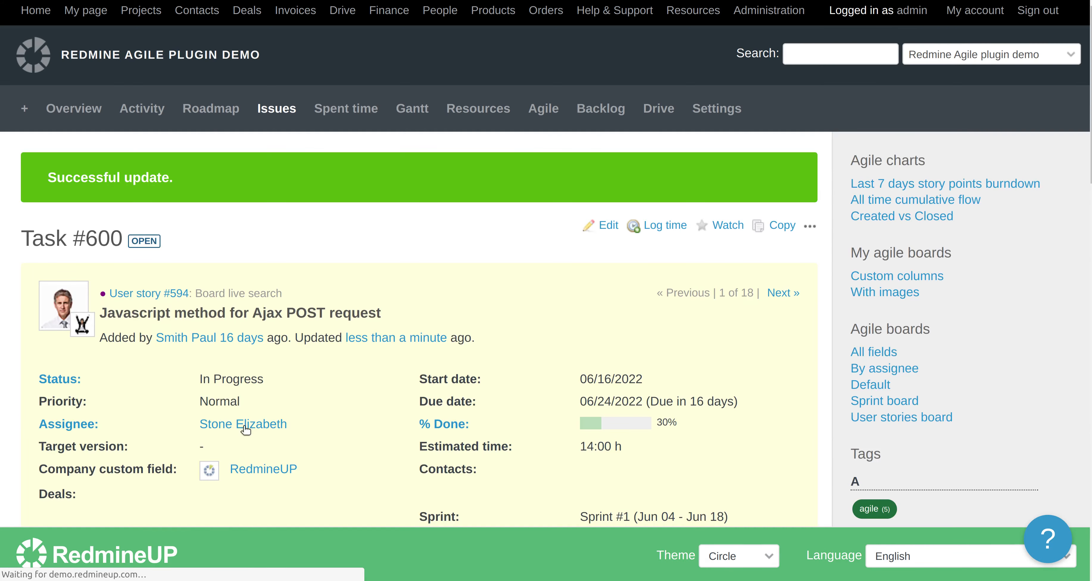
Step: Review the issue's checklist and notes, and set its status to Closed in the edit form
{"action": "scroll", "coordinate": [235, 432], "scroll_direction": "down", "scroll_amount": 15}
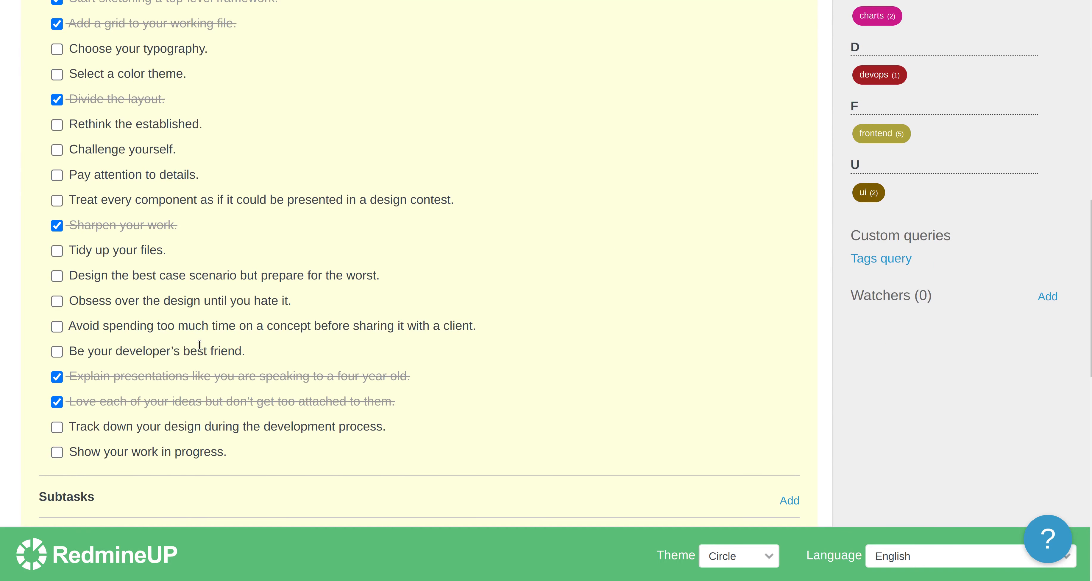
{"action": "scroll", "coordinate": [197, 346], "scroll_direction": "down", "scroll_amount": 14}
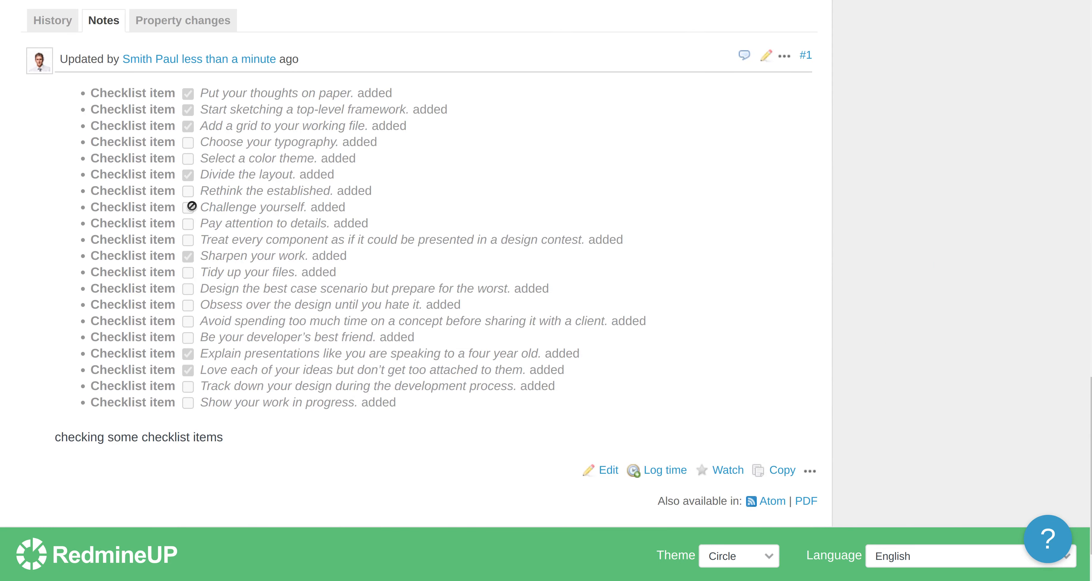
{"action": "scroll", "coordinate": [191, 206], "scroll_direction": "up", "scroll_amount": 20}
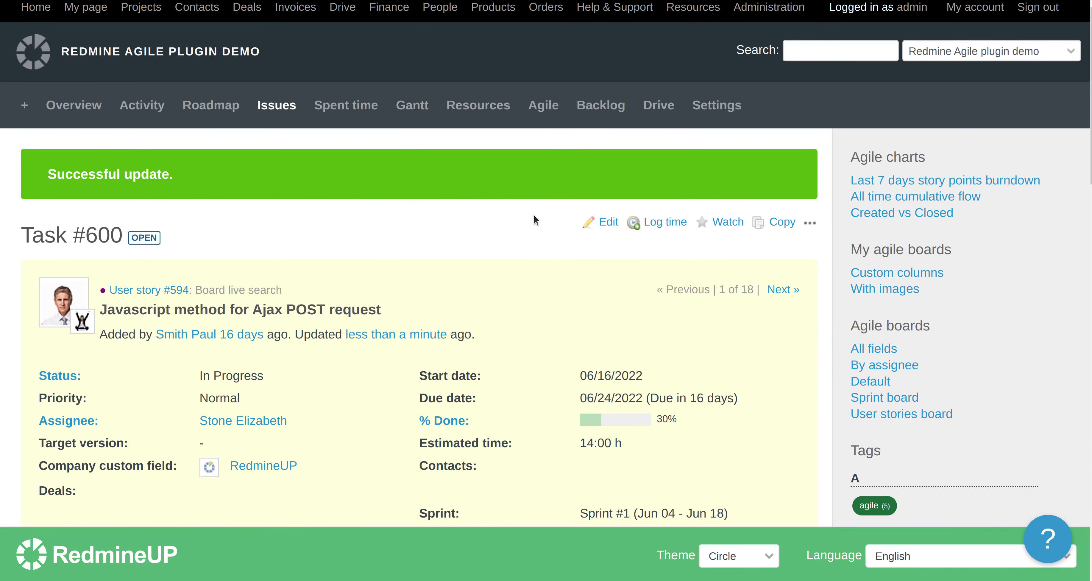
{"action": "left_click", "coordinate": [607, 224]}
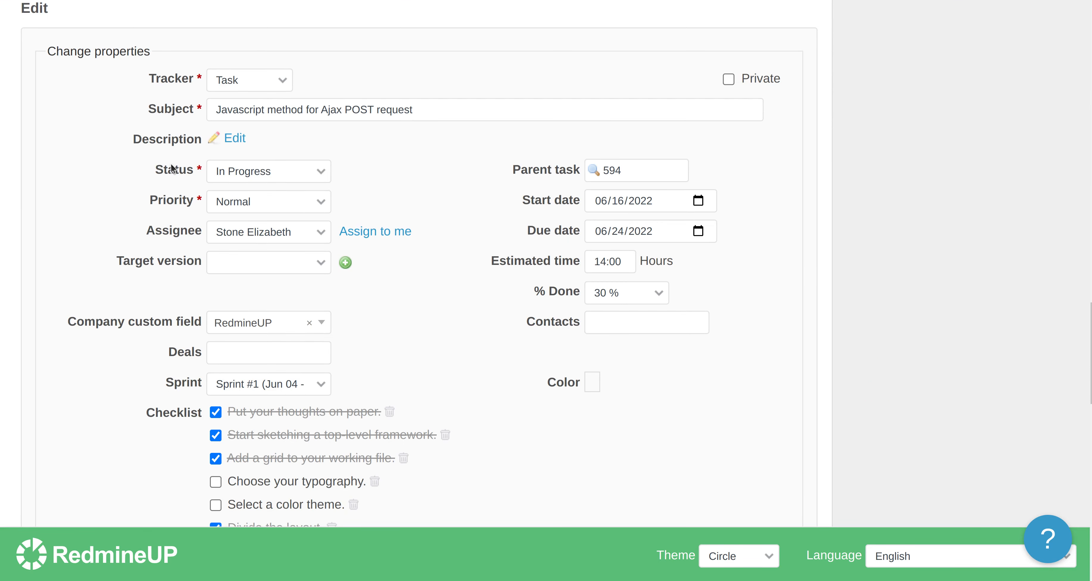
{"action": "left_click", "coordinate": [257, 174]}
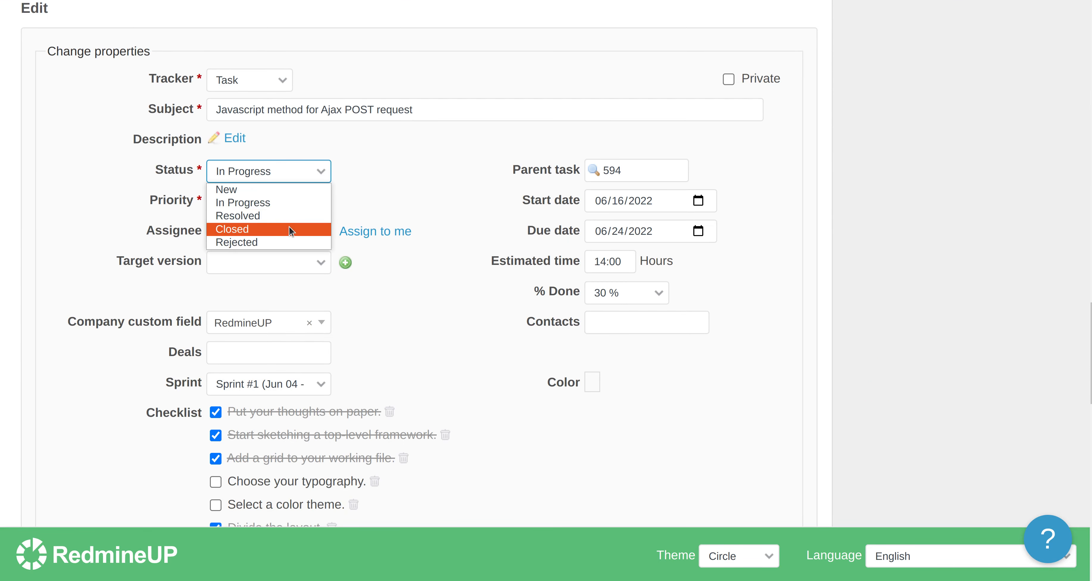
{"action": "left_click", "coordinate": [237, 229]}
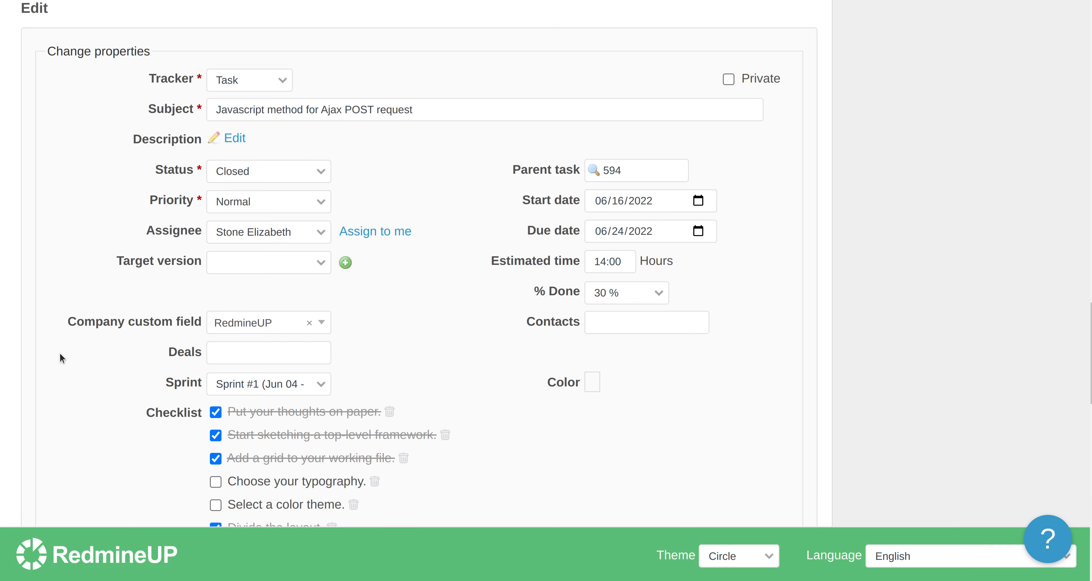
Step: Add the note "Hi I'm going to close this issue" and try to submit the issue as closed
{"action": "scroll", "coordinate": [59, 354], "scroll_direction": "down", "scroll_amount": 5}
{"action": "scroll", "coordinate": [60, 354], "scroll_direction": "down", "scroll_amount": 10}
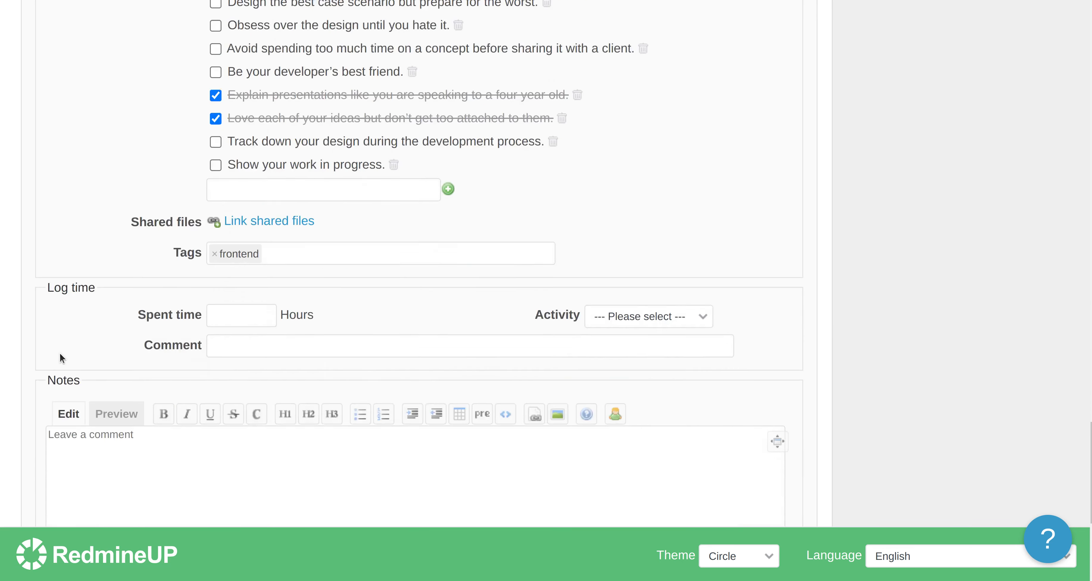
{"action": "left_click", "coordinate": [134, 336]}
{"action": "type", "text": "H"}
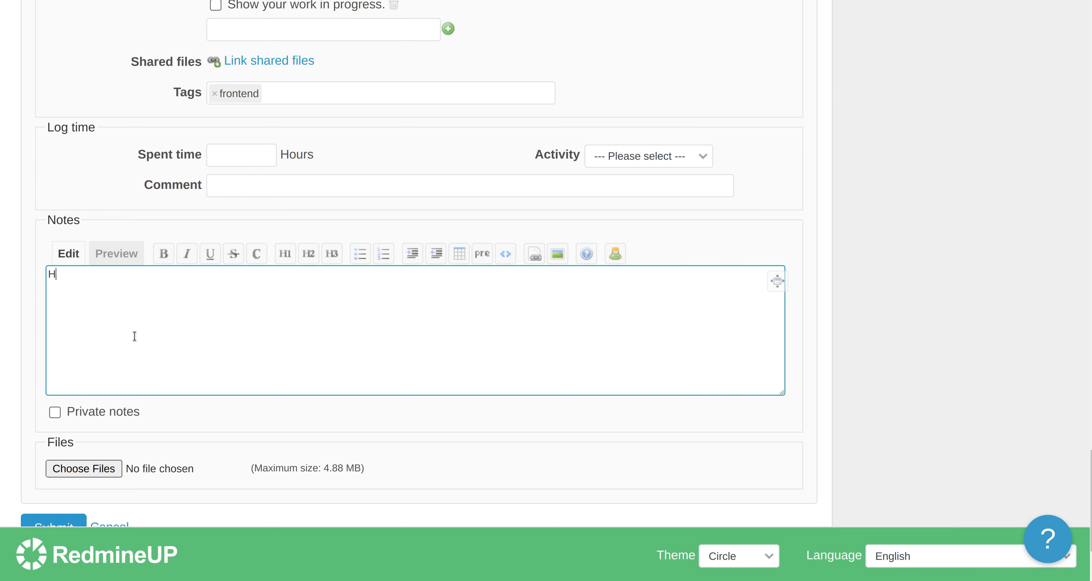
{"action": "type", "text": "i Im'"}
{"action": "key", "text": "BackSpace"}
{"action": "type", "text": ";"}
{"action": "type", "text": "m going to close "}
{"action": "type", "text": "this issue."}
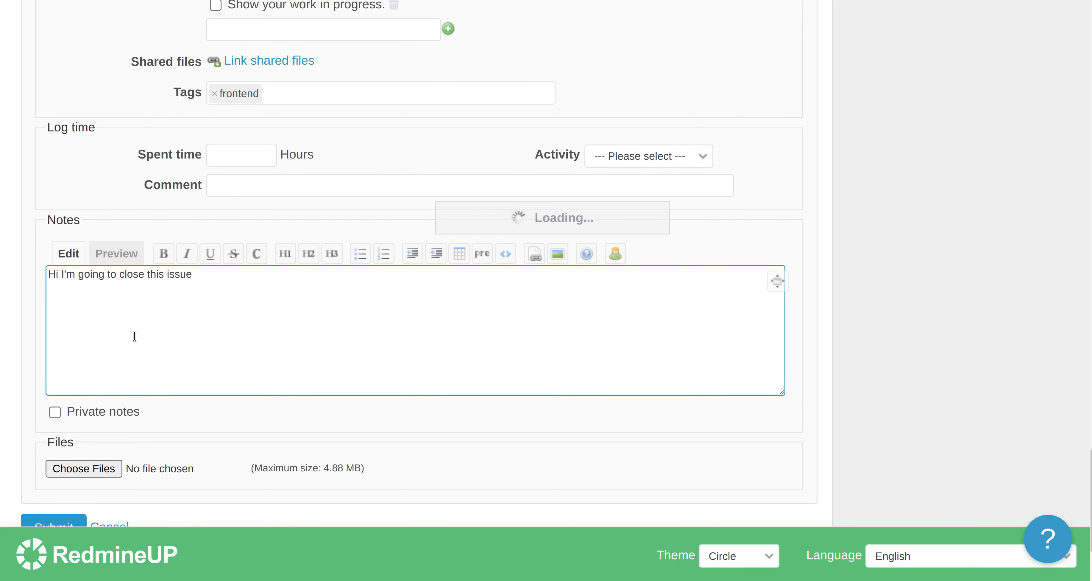
{"action": "scroll", "coordinate": [146, 389], "scroll_direction": "down", "scroll_amount": 1}
{"action": "scroll", "coordinate": [146, 390], "scroll_direction": "down", "scroll_amount": 1}
{"action": "left_click", "coordinate": [39, 416]}
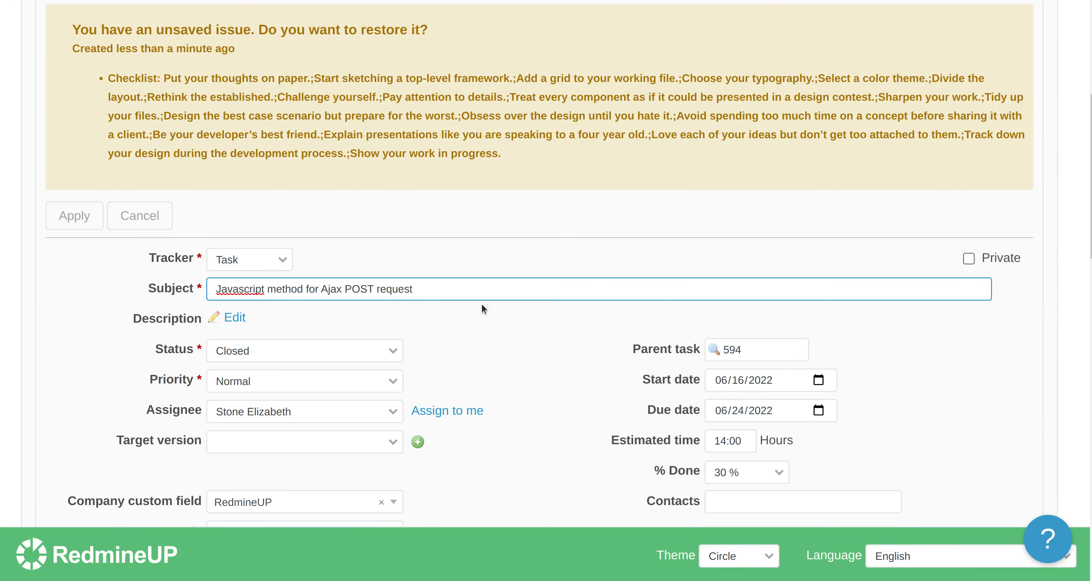
Step: Examine the response to the closing attempt and the unfinished checklist items in the issue form
{"action": "scroll", "coordinate": [471, 305], "scroll_direction": "up", "scroll_amount": 5}
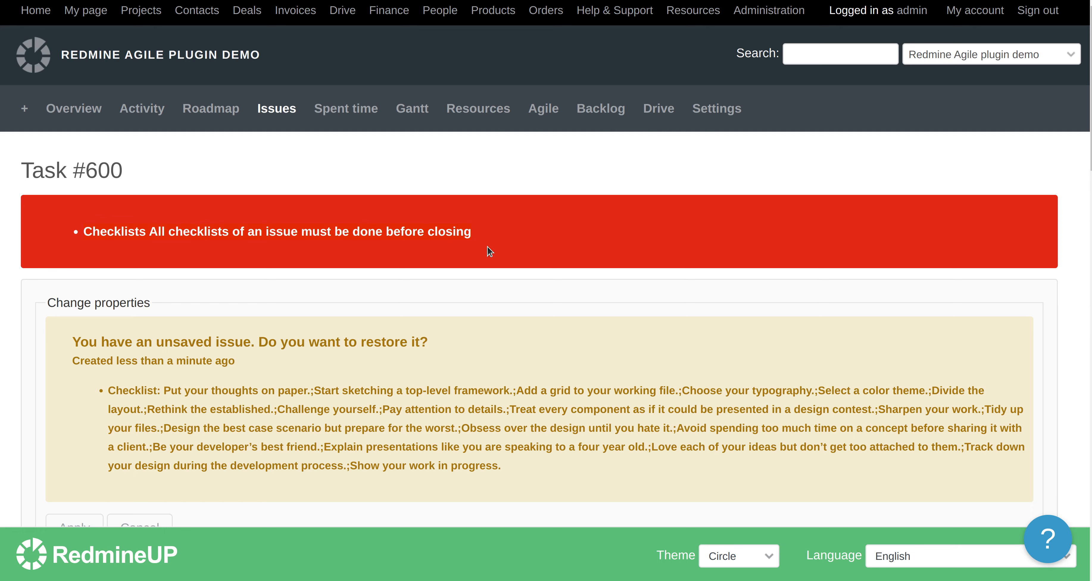
{"action": "scroll", "coordinate": [490, 252], "scroll_direction": "down", "scroll_amount": 10}
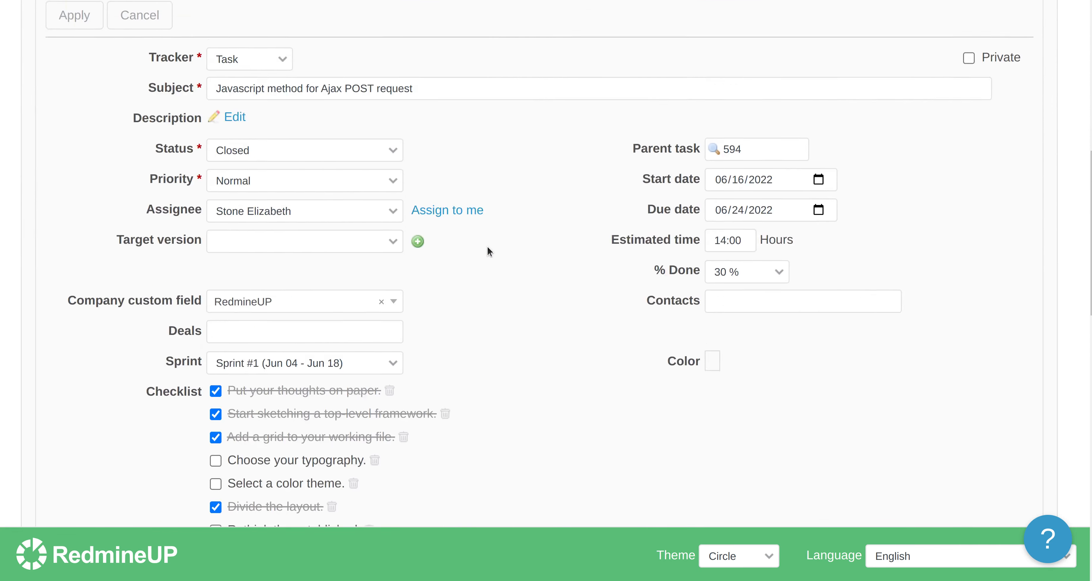
{"action": "scroll", "coordinate": [304, 325], "scroll_direction": "down", "scroll_amount": 2}
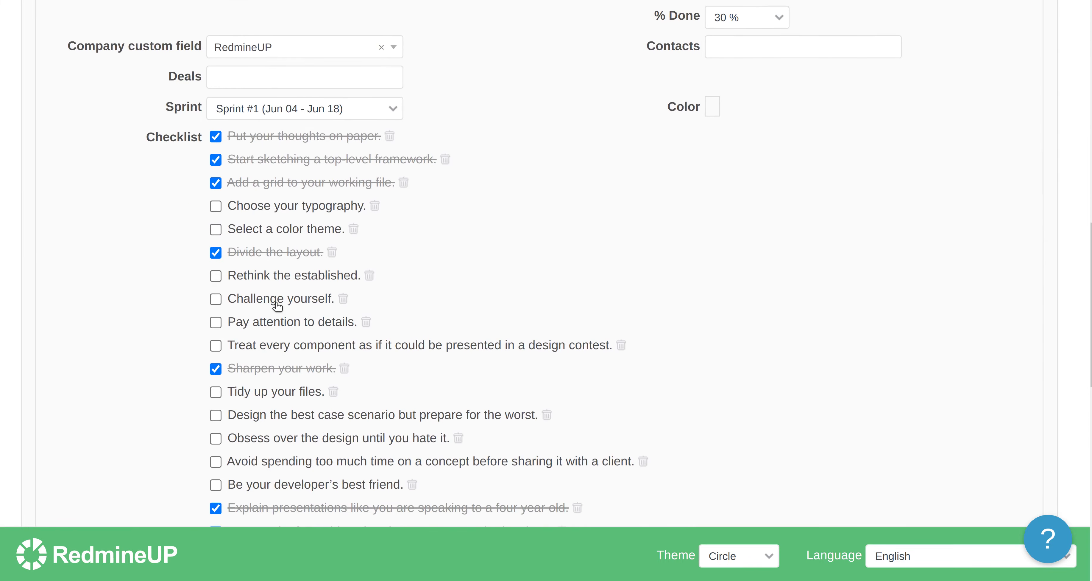
{"action": "scroll", "coordinate": [278, 305], "scroll_direction": "down", "scroll_amount": 4}
{"action": "scroll", "coordinate": [278, 305], "scroll_direction": "up", "scroll_amount": 8}
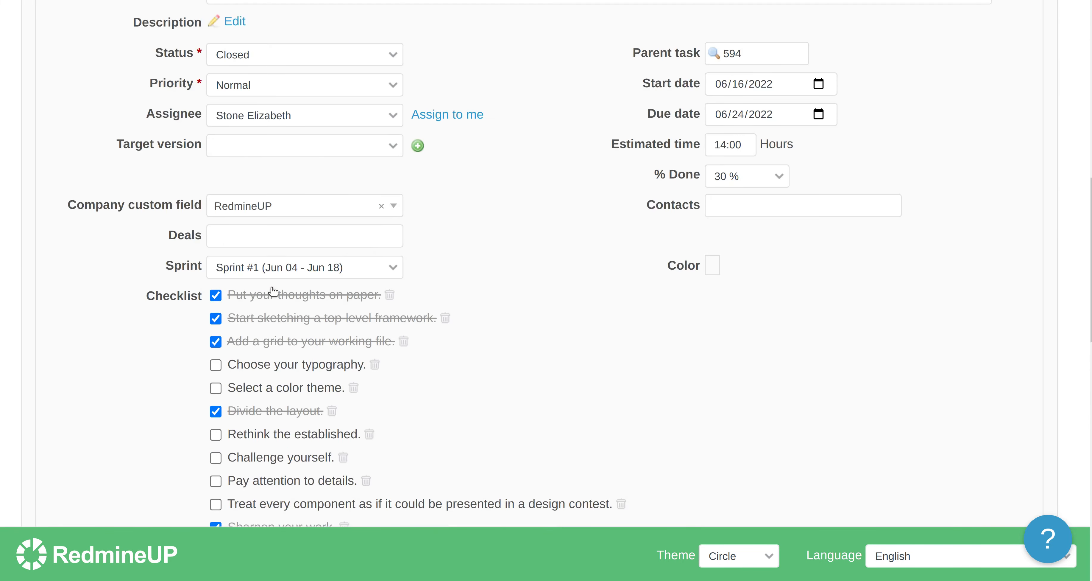
Step: Reload the issue edit page, allow the form resubmission, and check the checklist again
{"action": "key", "text": "F5"}
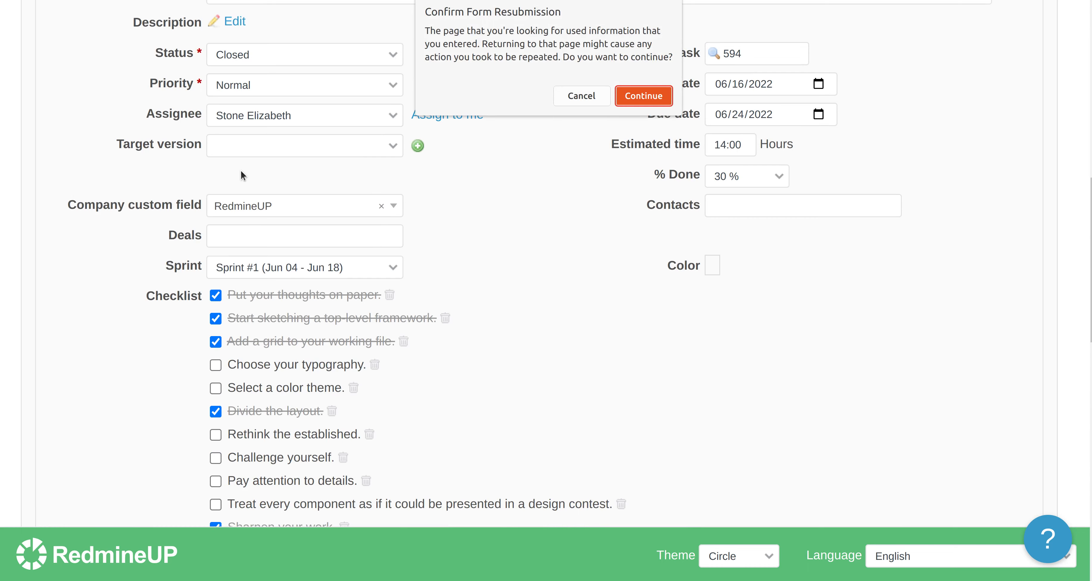
{"action": "key", "text": "Return"}
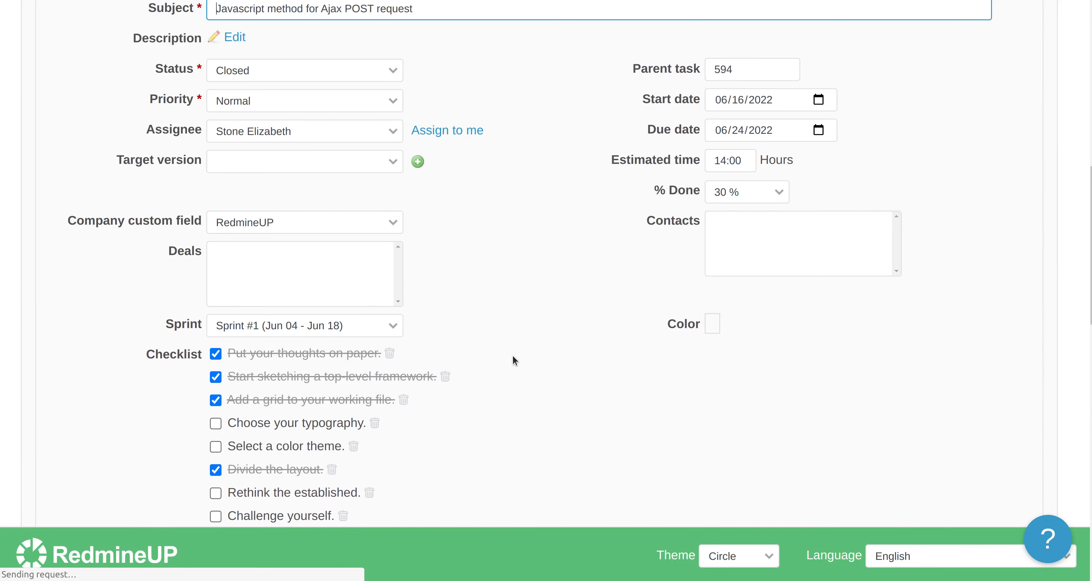
{"action": "scroll", "coordinate": [511, 356], "scroll_direction": "up", "scroll_amount": 13}
{"action": "scroll", "coordinate": [511, 356], "scroll_direction": "down", "scroll_amount": 20}
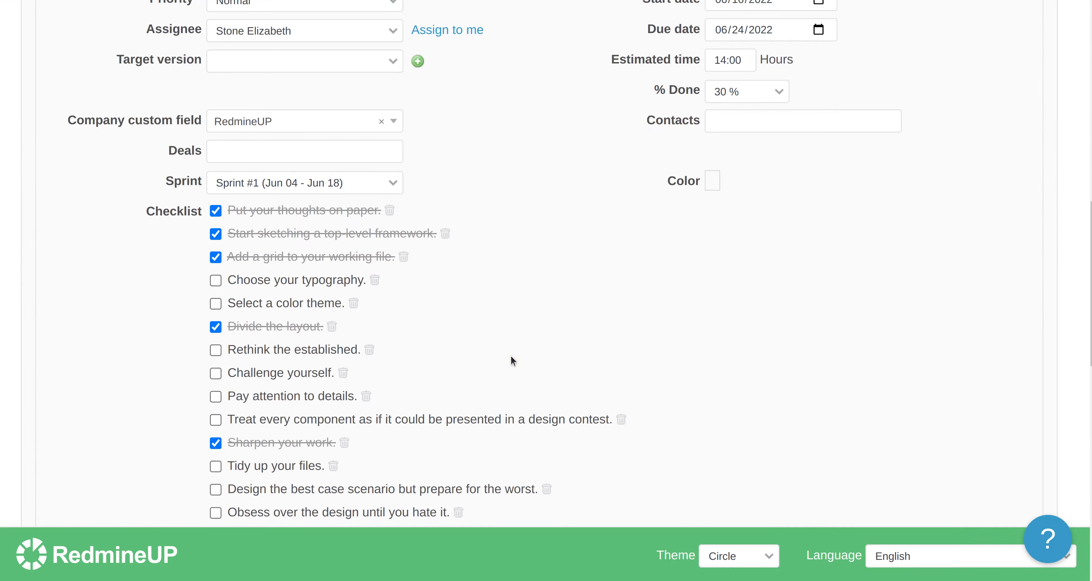
Step: Return to the project's issue list, find issue 600 on the page, and open it
{"action": "scroll", "coordinate": [510, 354], "scroll_direction": "up", "scroll_amount": 20}
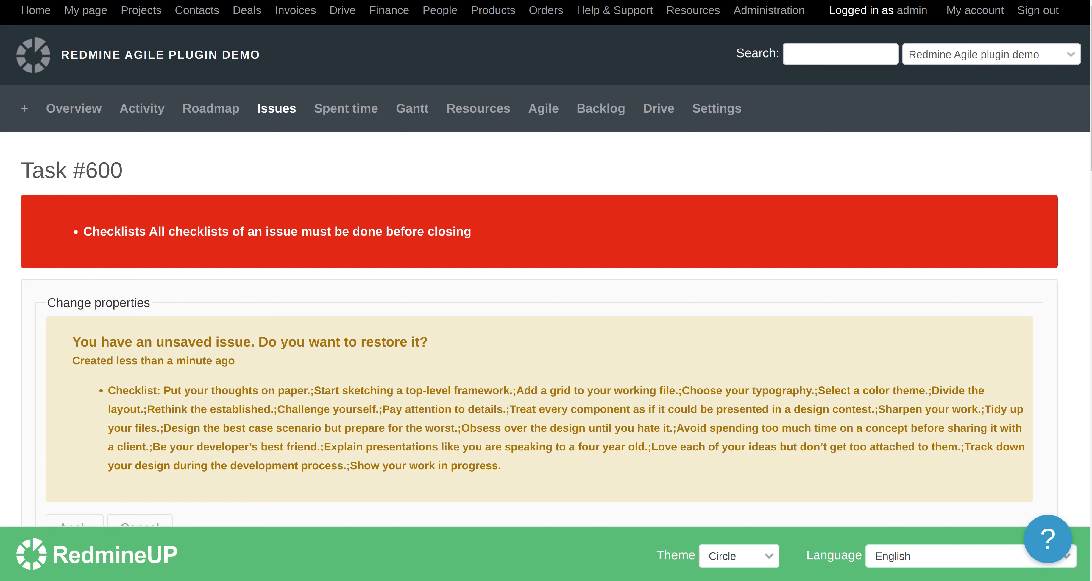
{"action": "left_click", "coordinate": [275, 112]}
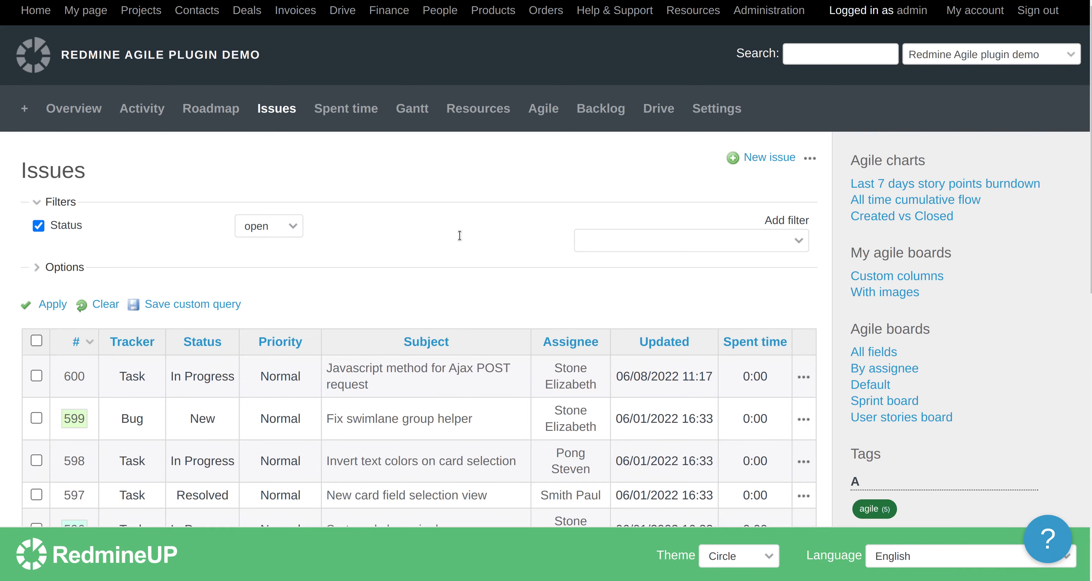
{"action": "key", "text": "ctrl+f"}
{"action": "type", "text": "600"}
{"action": "left_click", "coordinate": [357, 370]}
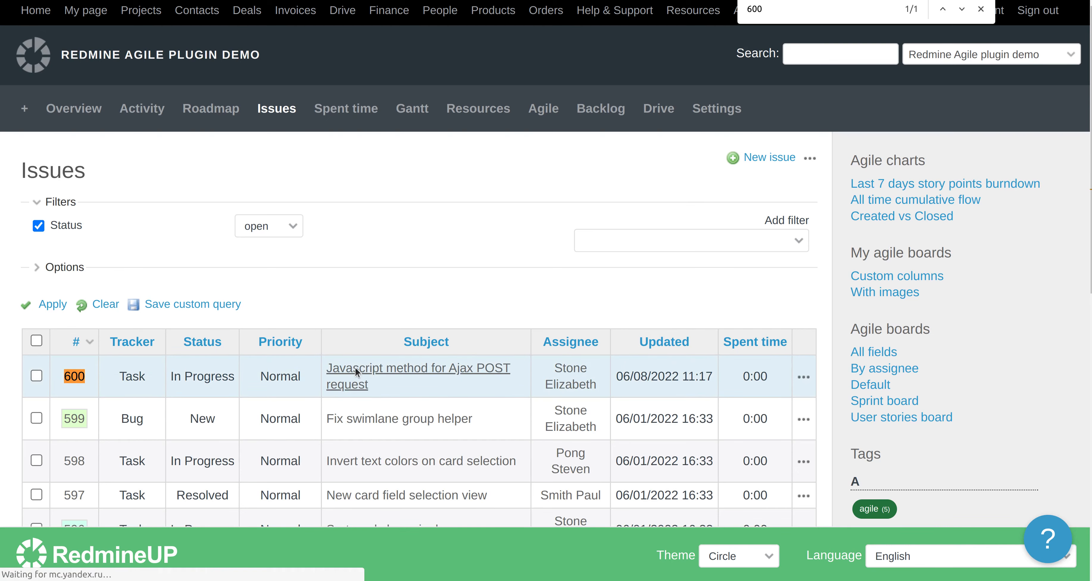
Step: Open the issue for editing and mark the unfinished checklist items from "Choose your typography" to "Treat every component..." as done
{"action": "scroll", "coordinate": [532, 251], "scroll_direction": "down", "scroll_amount": 6}
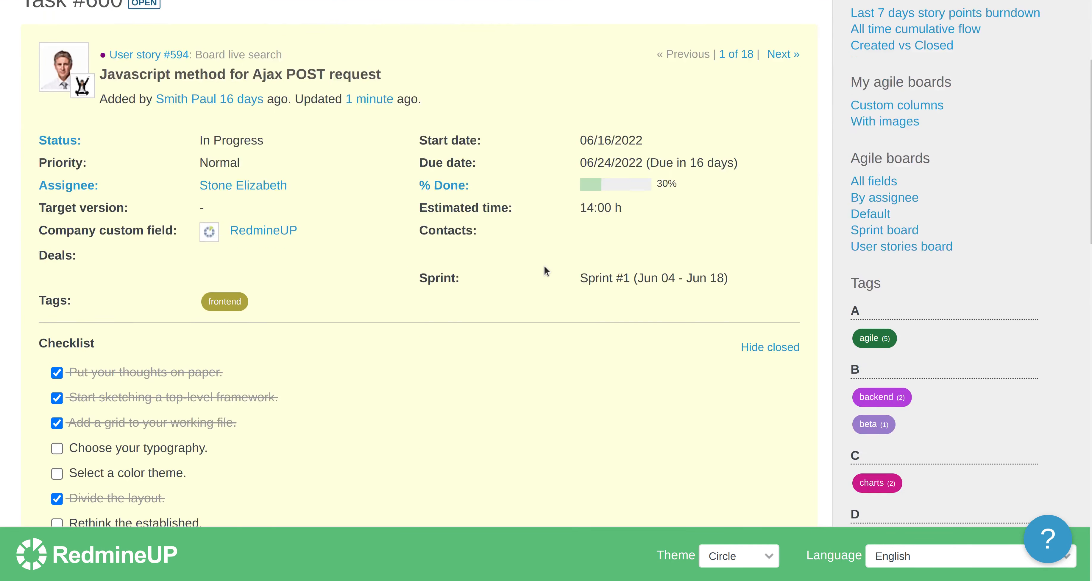
{"action": "scroll", "coordinate": [543, 264], "scroll_direction": "up", "scroll_amount": 3}
{"action": "left_click", "coordinate": [607, 33]}
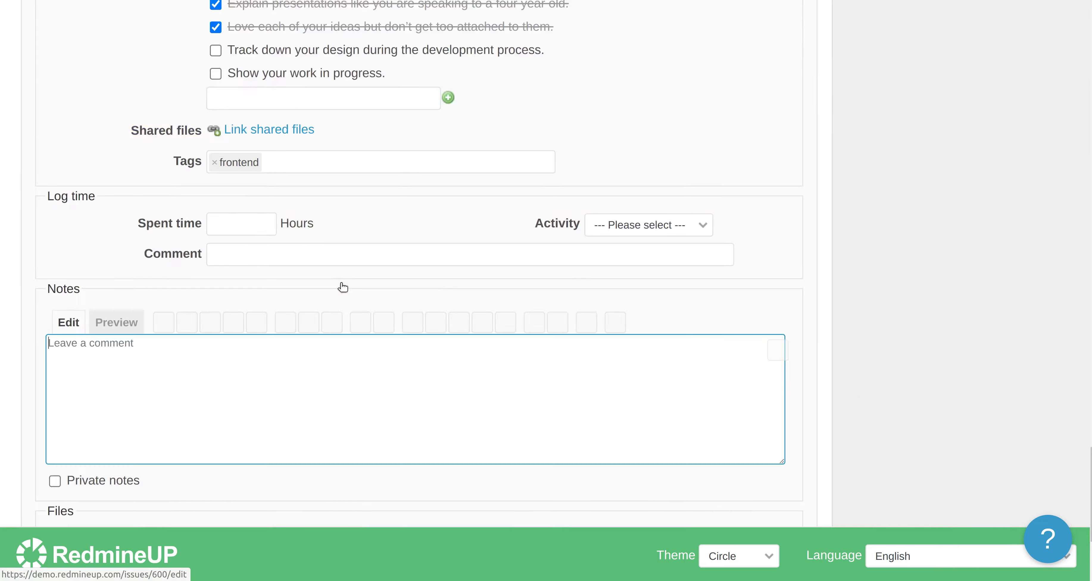
{"action": "left_click", "coordinate": [139, 278]}
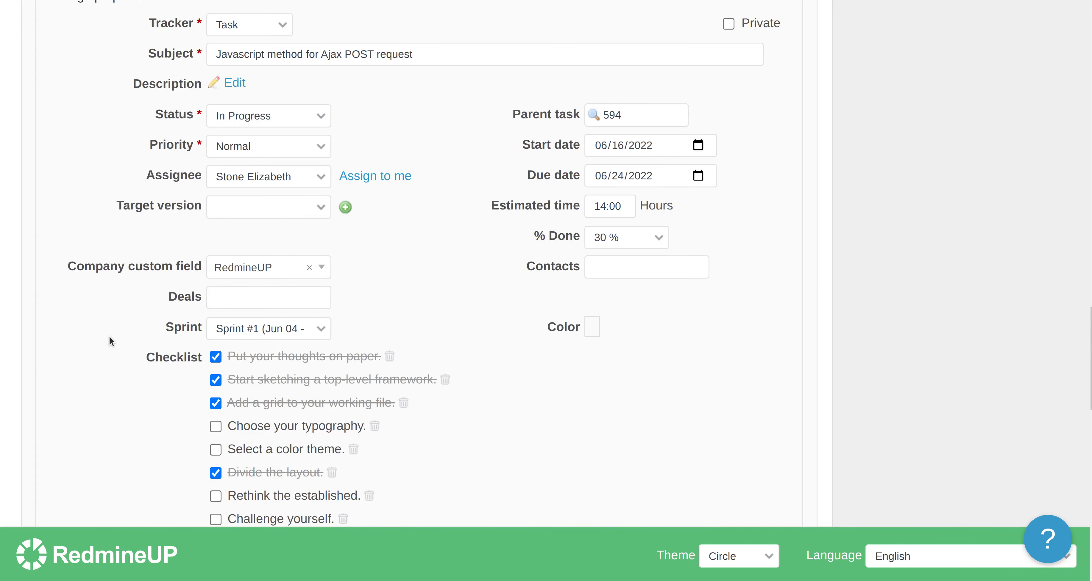
{"action": "scroll", "coordinate": [108, 336], "scroll_direction": "down", "scroll_amount": 5}
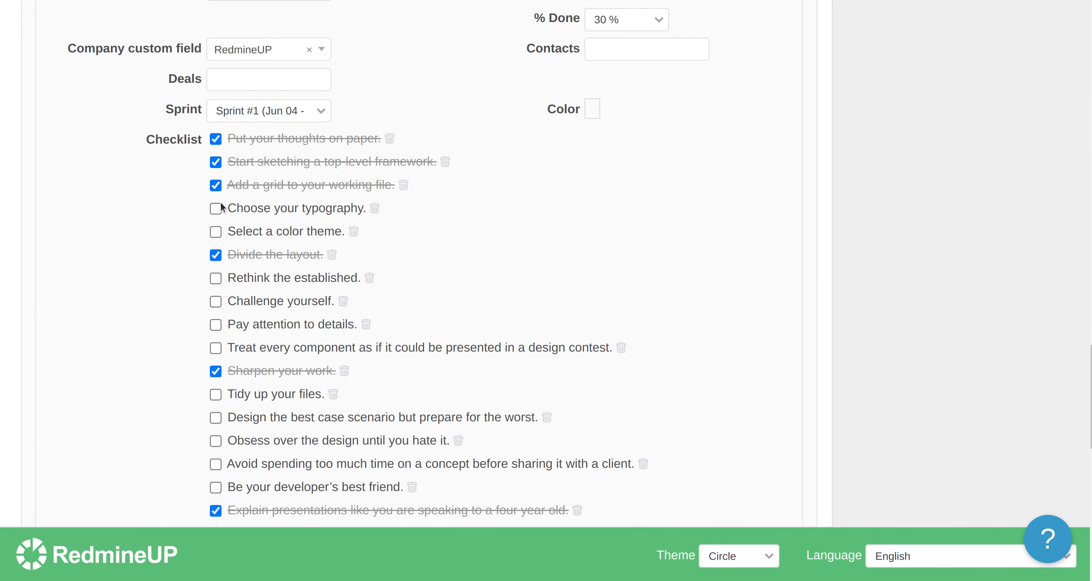
{"action": "left_click", "coordinate": [219, 207]}
{"action": "left_click", "coordinate": [216, 232]}
{"action": "left_click", "coordinate": [216, 278]}
{"action": "left_click", "coordinate": [215, 301]}
{"action": "left_click", "coordinate": [216, 324]}
{"action": "left_click", "coordinate": [216, 348]}
Step: Mark the remaining checklist items from "Tidy up your files" to "Show your work in progress" as done
{"action": "scroll", "coordinate": [164, 397], "scroll_direction": "down", "scroll_amount": 4}
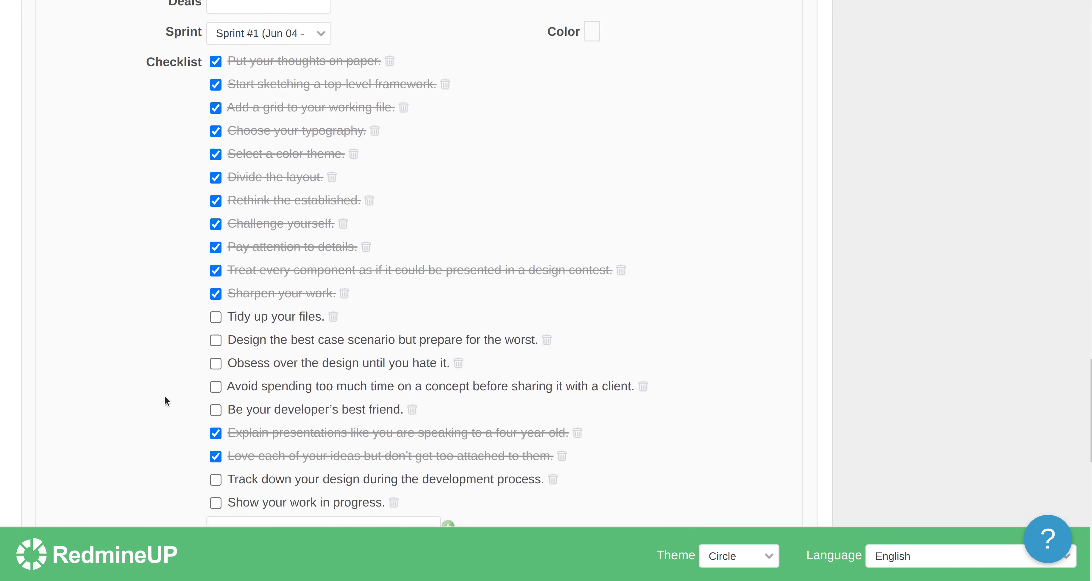
{"action": "left_click", "coordinate": [215, 203]}
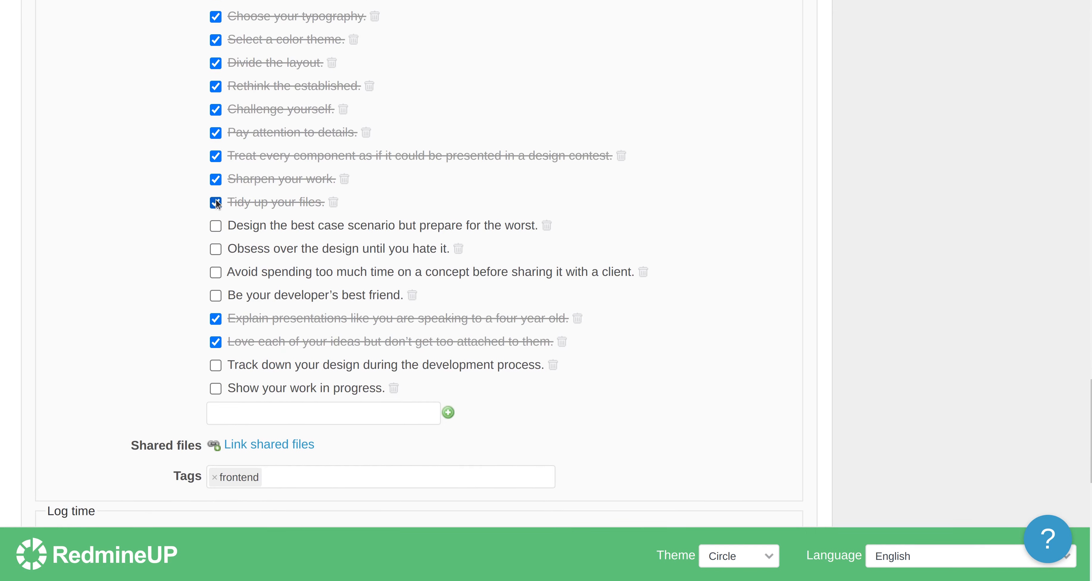
{"action": "left_click", "coordinate": [216, 226]}
{"action": "left_click", "coordinate": [216, 249]}
{"action": "left_click", "coordinate": [216, 272]}
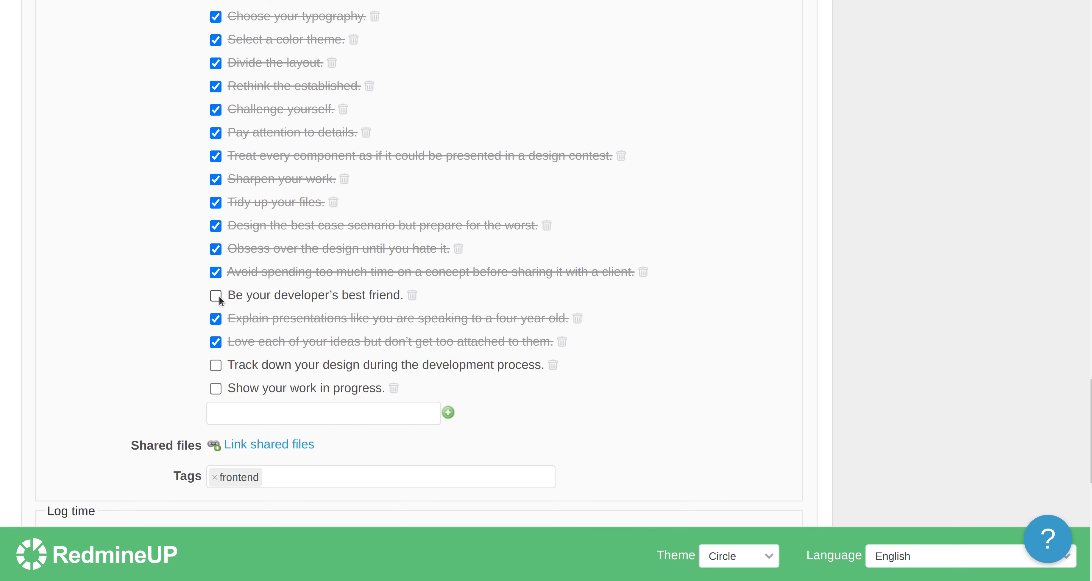
{"action": "left_click", "coordinate": [217, 295]}
{"action": "left_click", "coordinate": [216, 365]}
{"action": "left_click", "coordinate": [216, 389]}
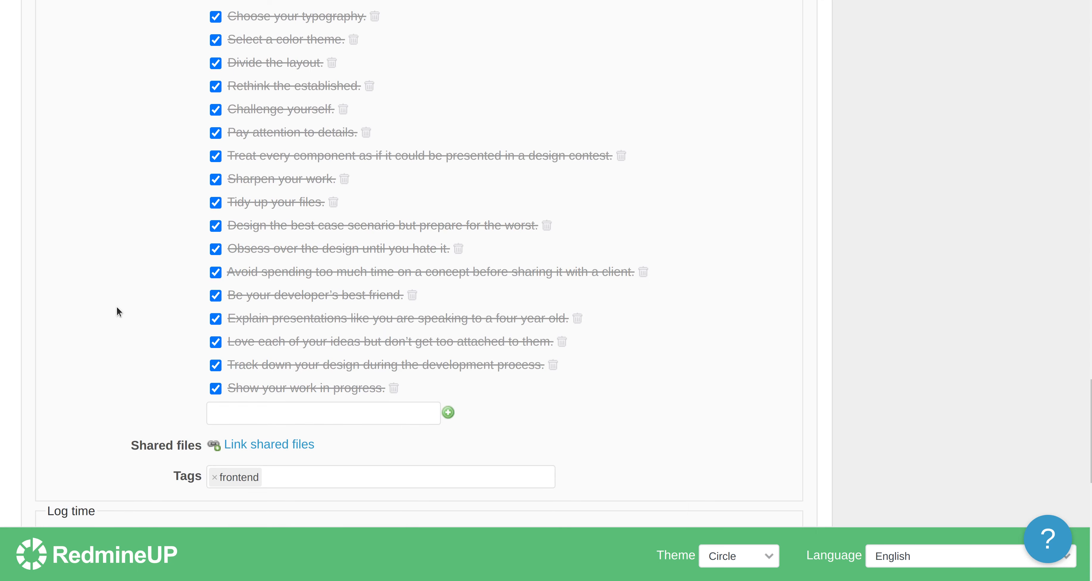
Step: Add the note "our checklist is done - all tasks are finished :)" and submit the issue update
{"action": "scroll", "coordinate": [117, 309], "scroll_direction": "up", "scroll_amount": 7}
{"action": "scroll", "coordinate": [116, 306], "scroll_direction": "down", "scroll_amount": 10}
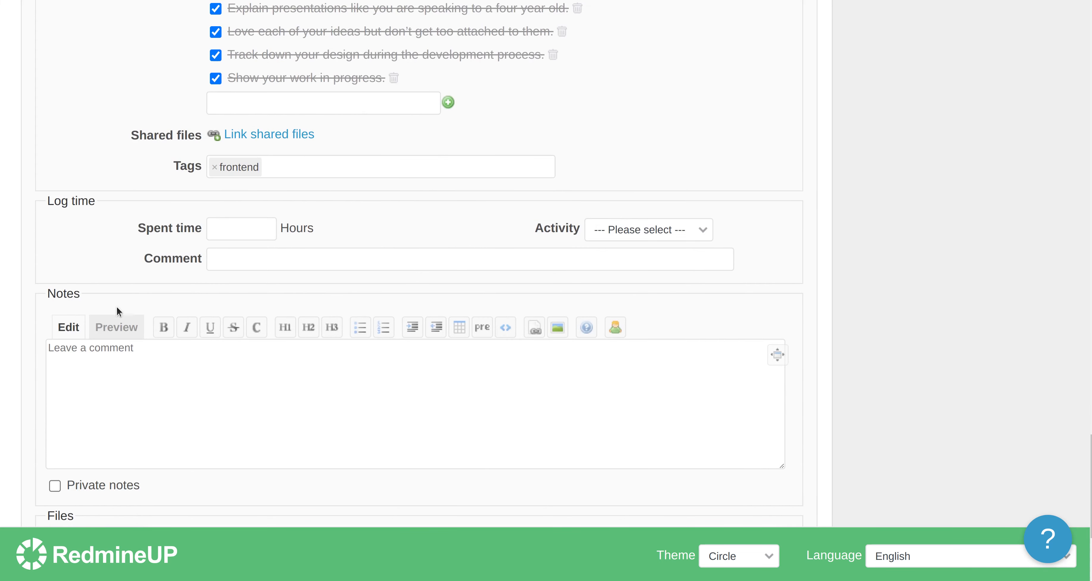
{"action": "left_click", "coordinate": [143, 401]}
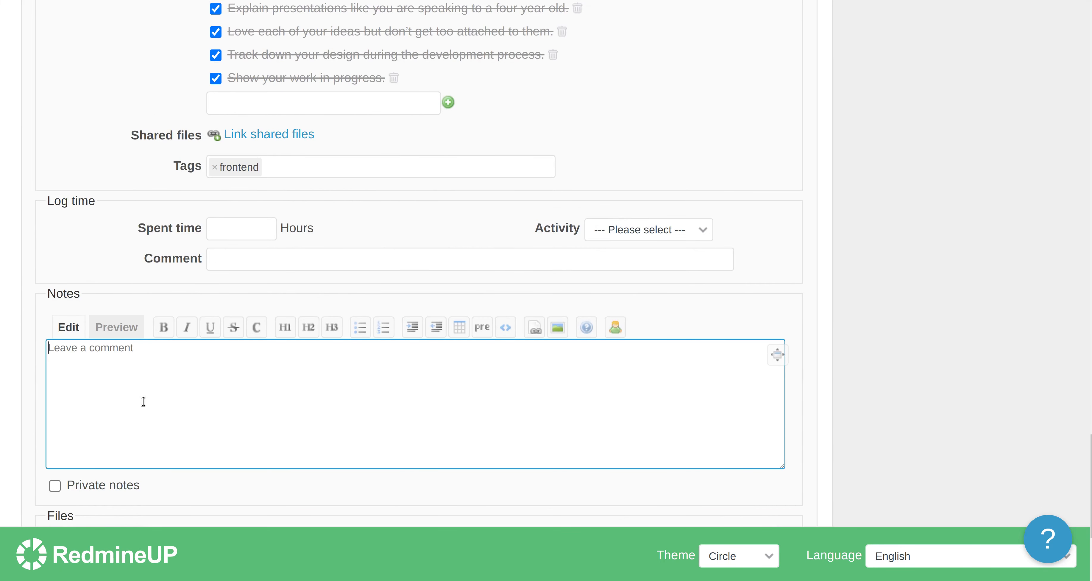
{"action": "type", "text": "our checklist is done - all task"}
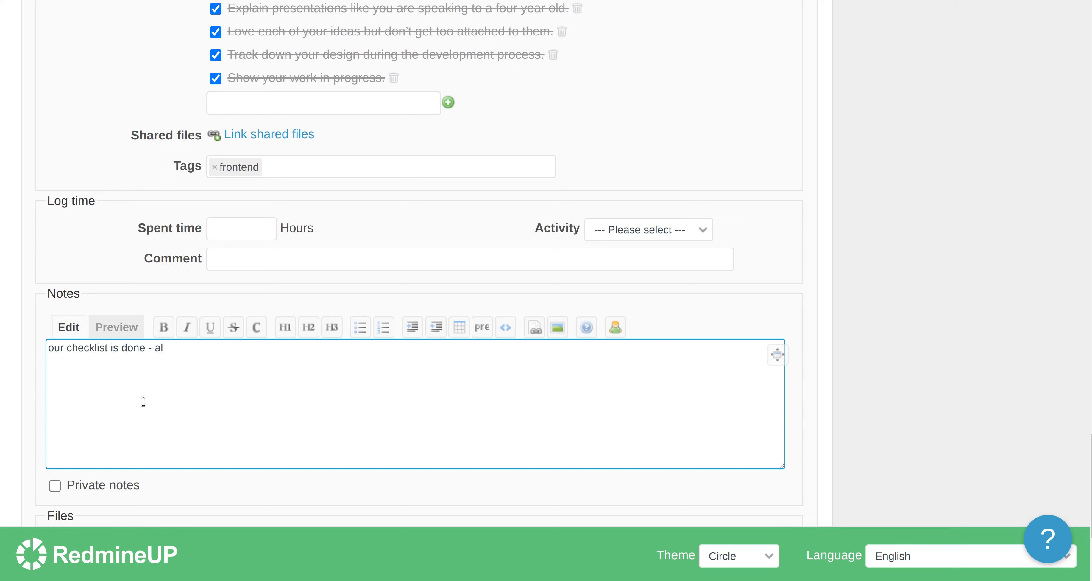
{"action": "type", "text": "s"}
{"action": "key", "text": "BackSpace"}
{"action": "key", "text": "BackSpace"}
{"action": "type", "text": "sks are finished :)"}
{"action": "scroll", "coordinate": [103, 248], "scroll_direction": "down", "scroll_amount": 4}
{"action": "left_click", "coordinate": [66, 492]}
{"action": "scroll", "coordinate": [66, 492], "scroll_direction": "down", "scroll_amount": 1}
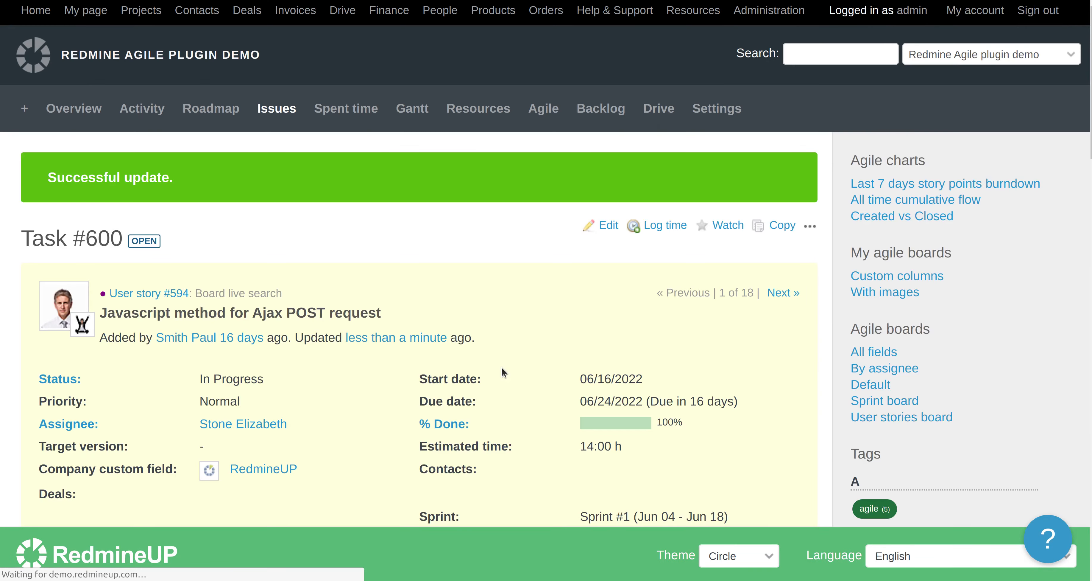
Step: Review the updated issue's done ratio, its checklist items and the start of its notes
{"action": "scroll", "coordinate": [501, 366], "scroll_direction": "down", "scroll_amount": 3}
{"action": "scroll", "coordinate": [501, 365], "scroll_direction": "down", "scroll_amount": 4}
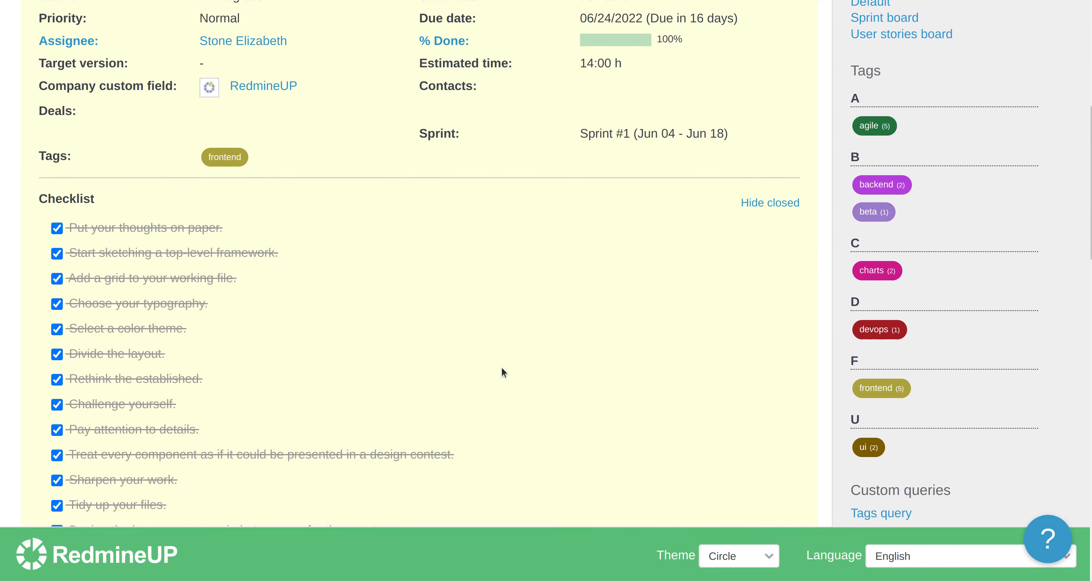
{"action": "scroll", "coordinate": [202, 342], "scroll_direction": "down", "scroll_amount": 2}
{"action": "scroll", "coordinate": [203, 342], "scroll_direction": "down", "scroll_amount": 4}
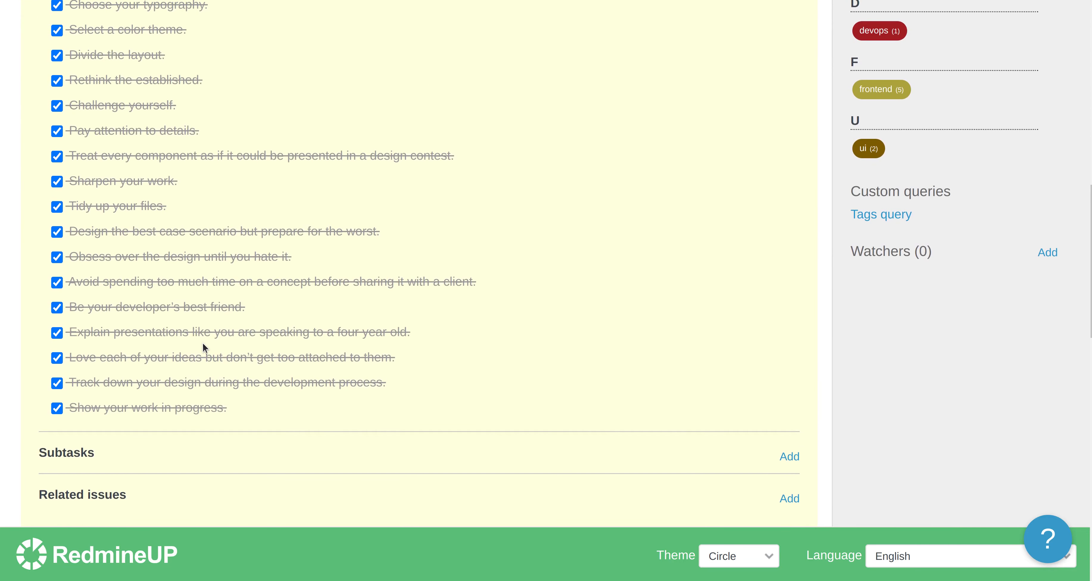
{"action": "scroll", "coordinate": [196, 450], "scroll_direction": "down", "scroll_amount": 3}
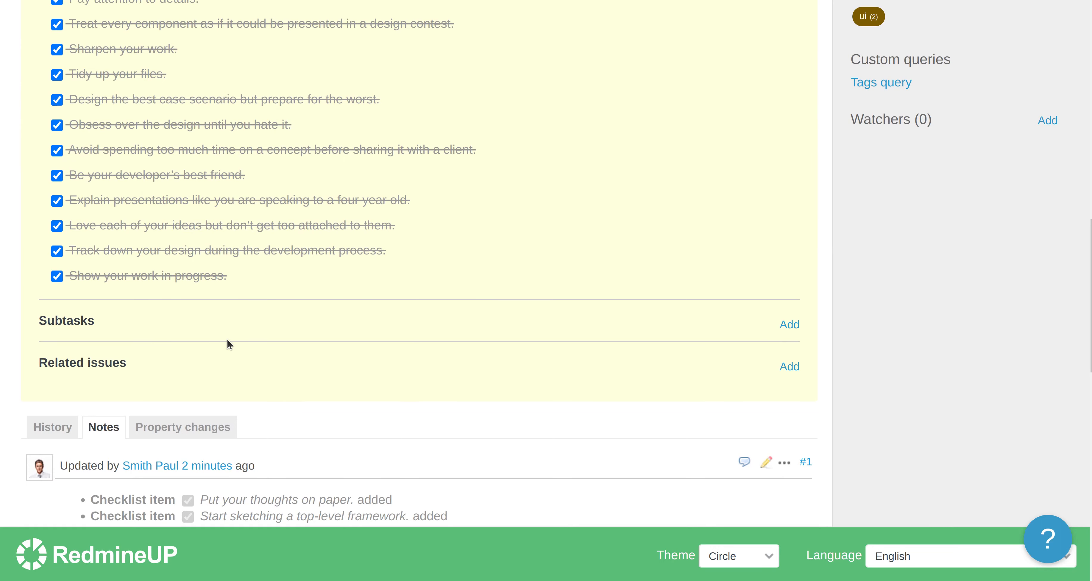
{"action": "scroll", "coordinate": [227, 340], "scroll_direction": "up", "scroll_amount": 10}
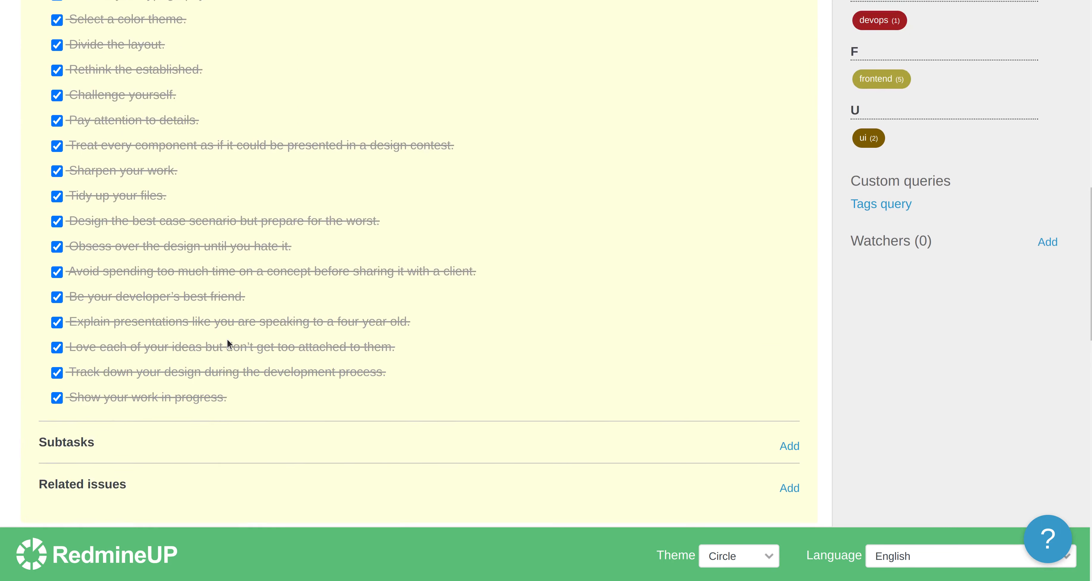
{"action": "scroll", "coordinate": [227, 337], "scroll_direction": "up", "scroll_amount": 9}
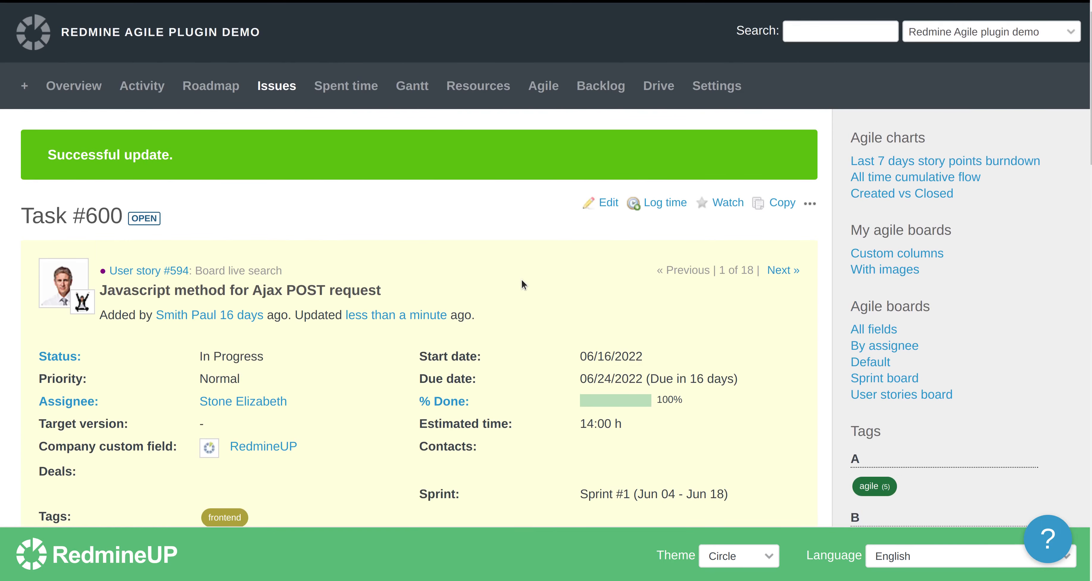
Step: Open the issue for editing again and set its status to Closed
{"action": "left_click", "coordinate": [609, 203]}
{"action": "scroll", "coordinate": [446, 286], "scroll_direction": "down", "scroll_amount": 1}
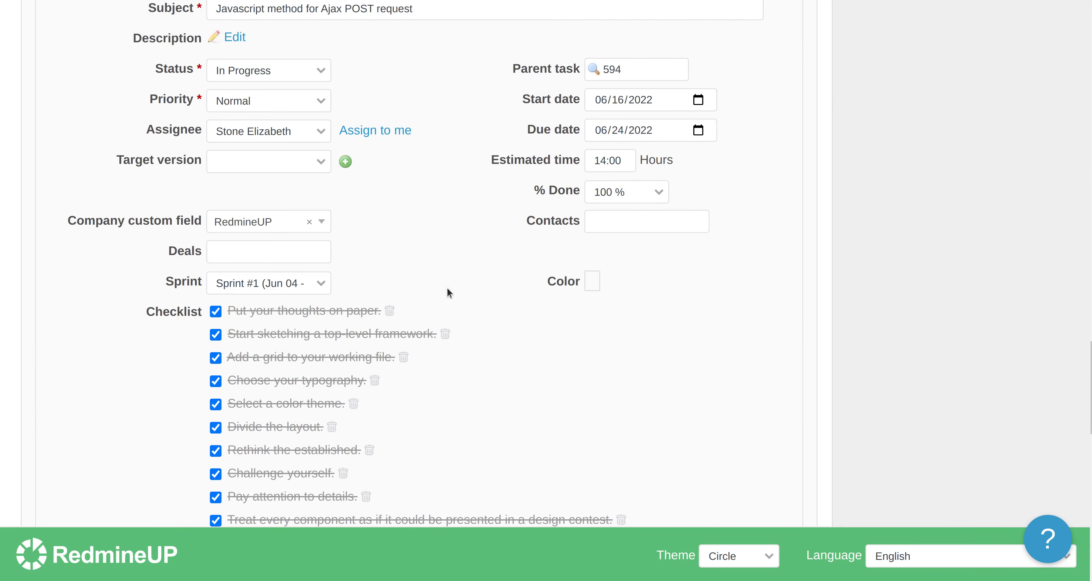
{"action": "left_click", "coordinate": [267, 77]}
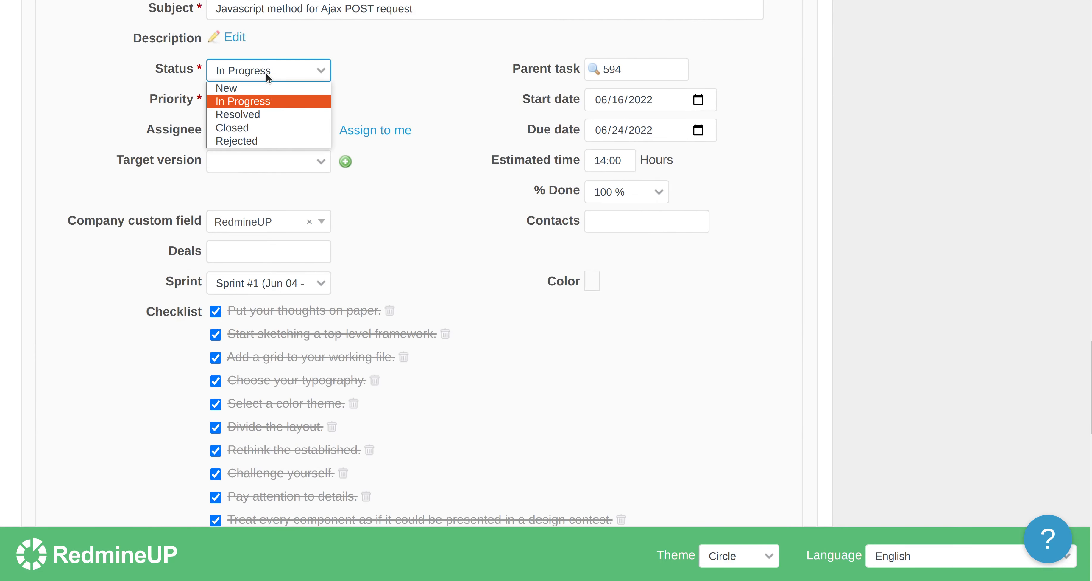
{"action": "left_click", "coordinate": [246, 127]}
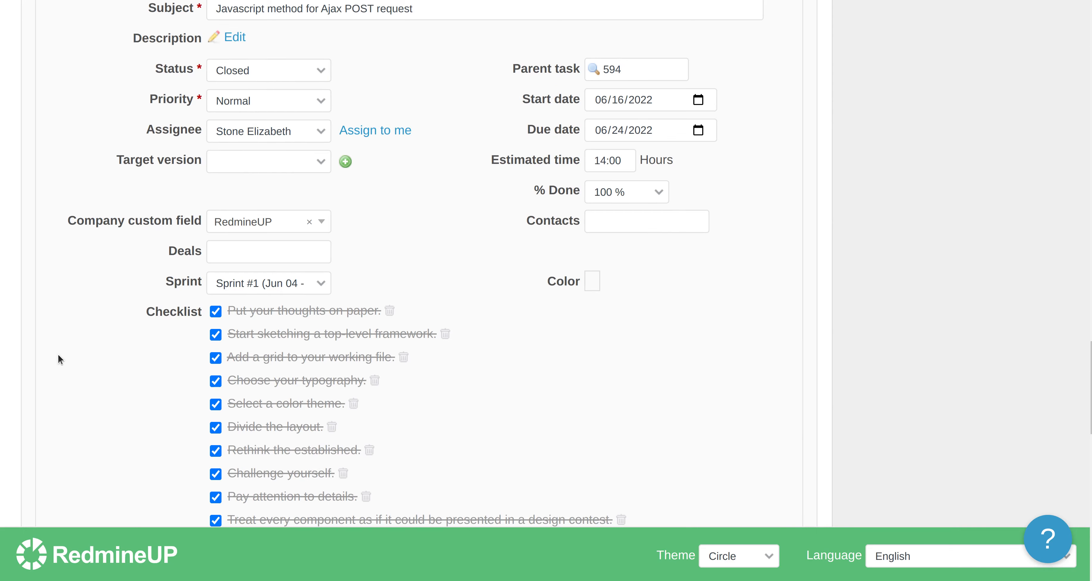
Step: Add the note "let's test and see if the issue is going to be closed" and submit the update
{"action": "scroll", "coordinate": [58, 355], "scroll_direction": "down", "scroll_amount": 15}
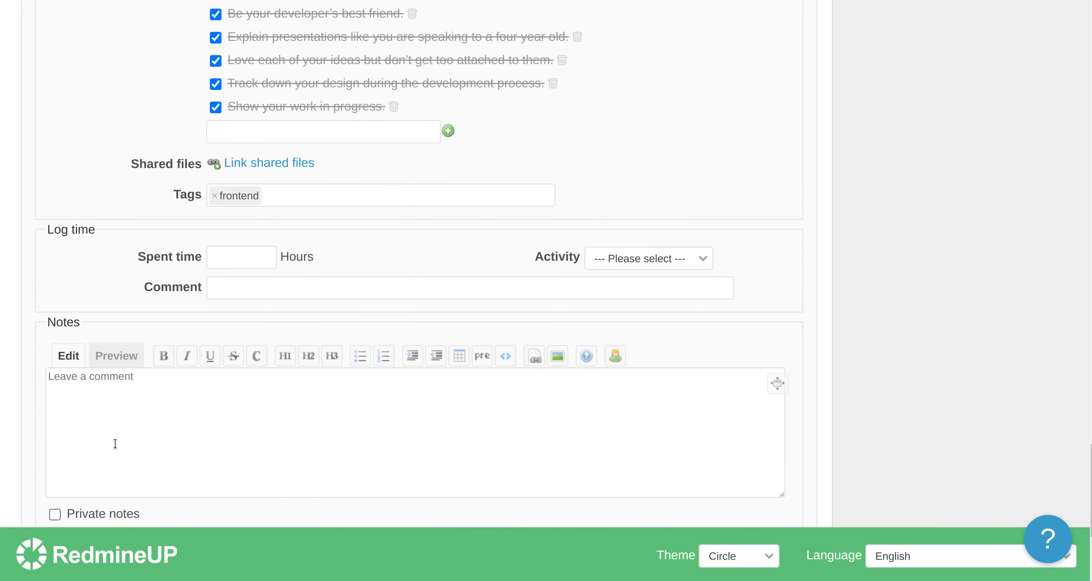
{"action": "left_click", "coordinate": [115, 443]}
{"action": "type", "text": "let's test and "}
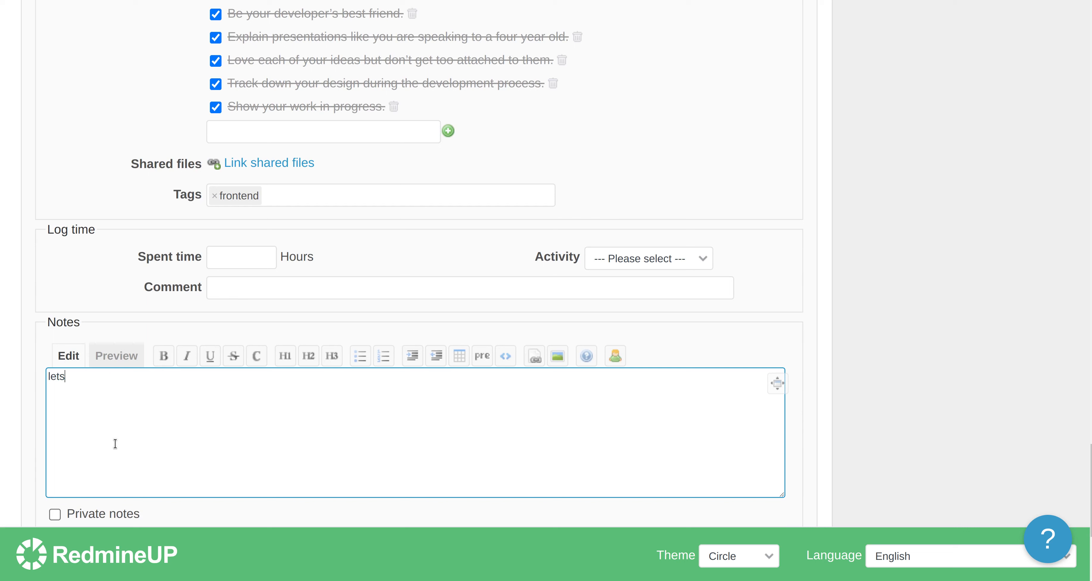
{"action": "type", "text": "see if the iss"}
{"action": "type", "text": "ue is going to be c"}
{"action": "key", "text": "BackSpace"}
{"action": "type", "text": "going to be closed"}
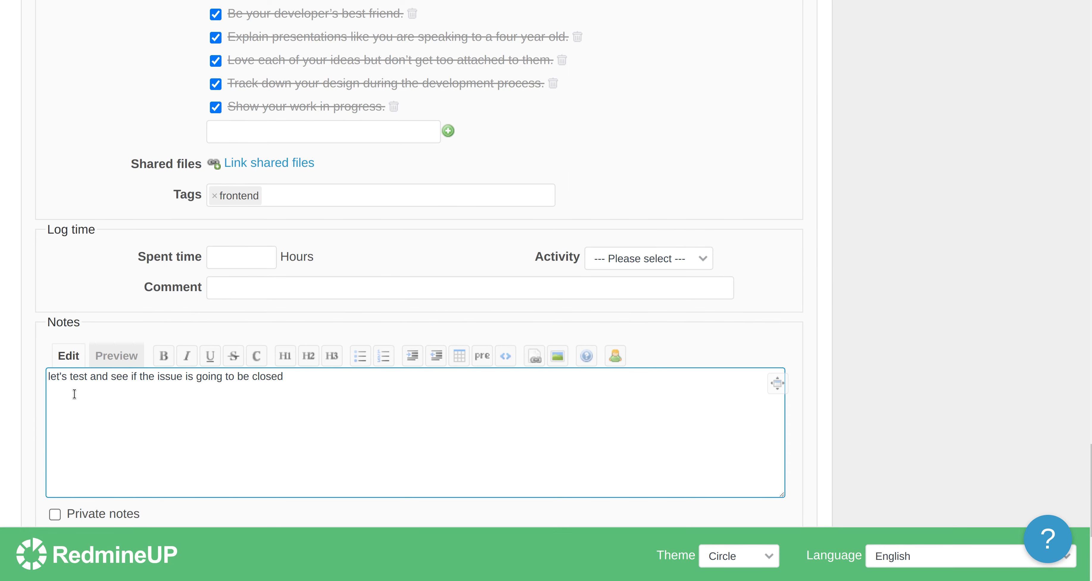
{"action": "scroll", "coordinate": [73, 393], "scroll_direction": "down", "scroll_amount": 5}
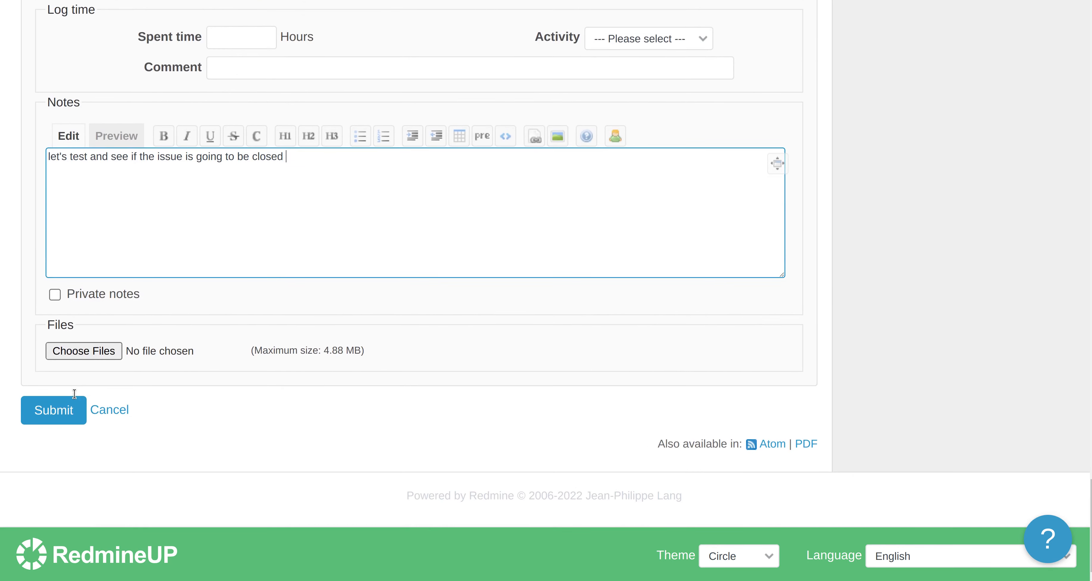
{"action": "left_click", "coordinate": [68, 406]}
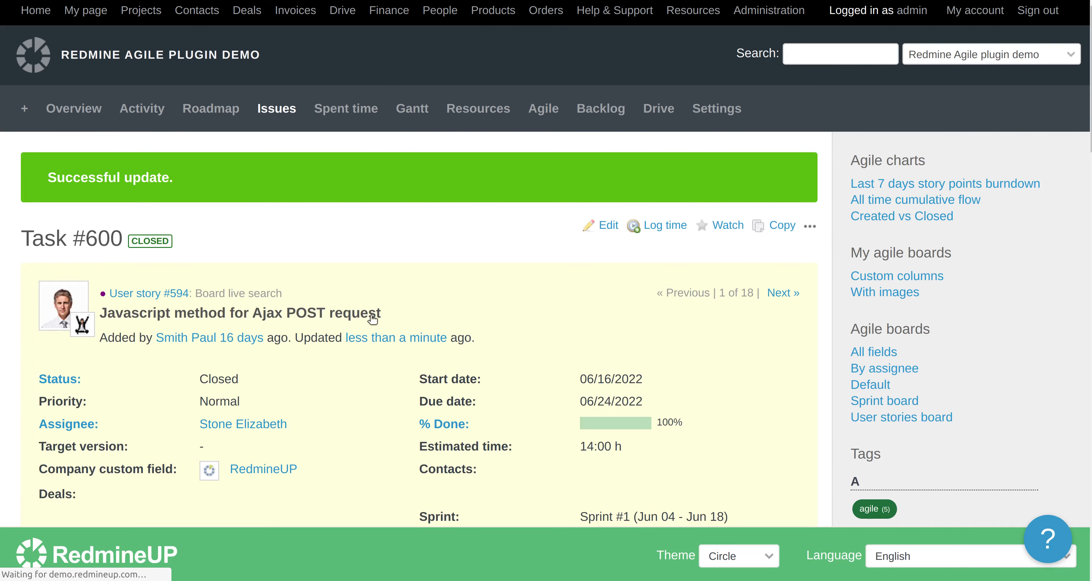
Step: Check the issue's status, checklist and the change notes down to the latest entry
{"action": "scroll", "coordinate": [214, 284], "scroll_direction": "down", "scroll_amount": 1}
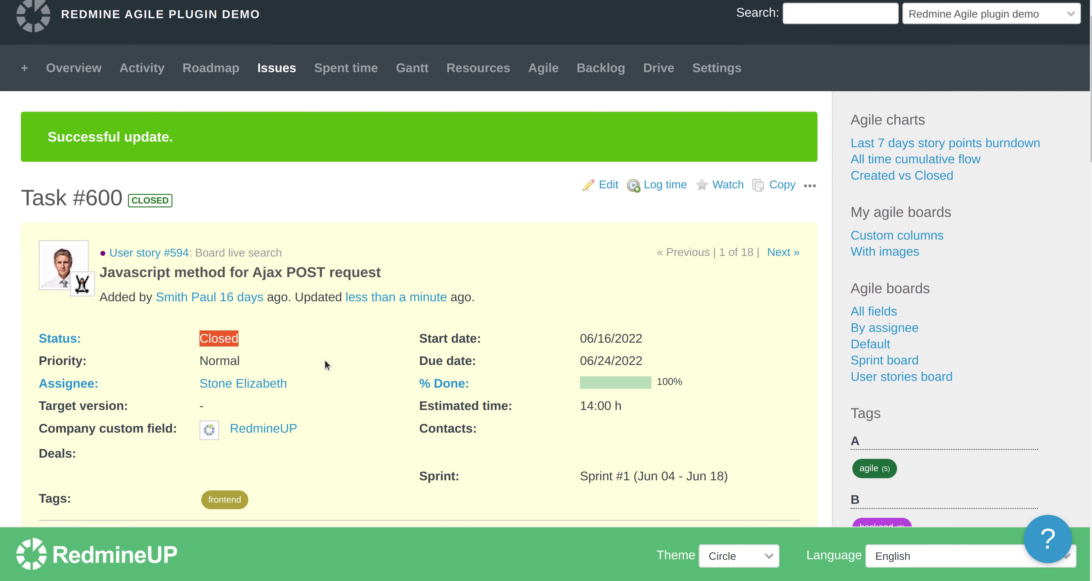
{"action": "scroll", "coordinate": [325, 360], "scroll_direction": "down", "scroll_amount": 8}
{"action": "scroll", "coordinate": [325, 363], "scroll_direction": "down", "scroll_amount": 8}
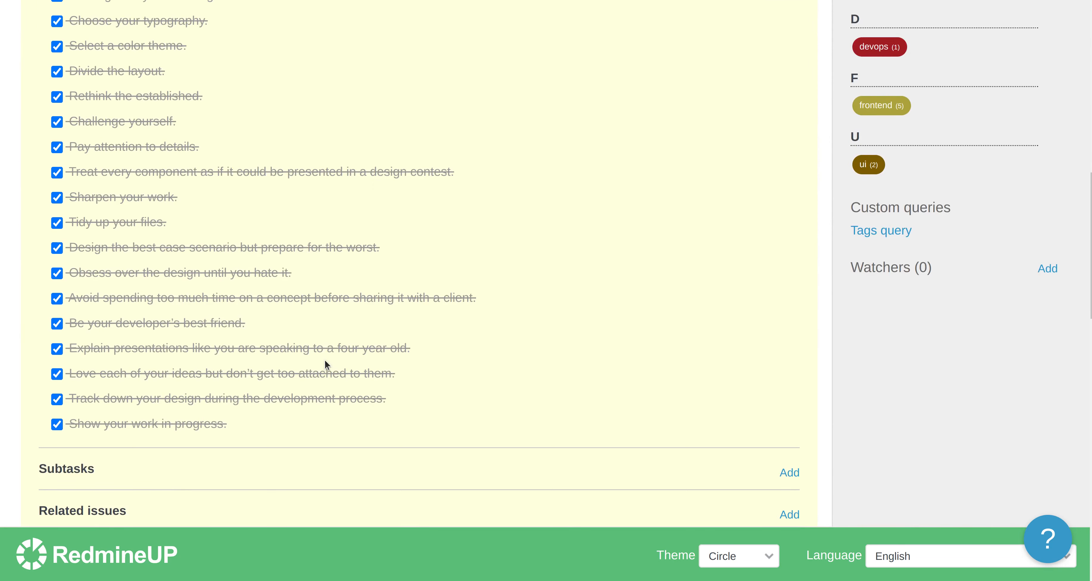
{"action": "scroll", "coordinate": [325, 364], "scroll_direction": "down", "scroll_amount": 16}
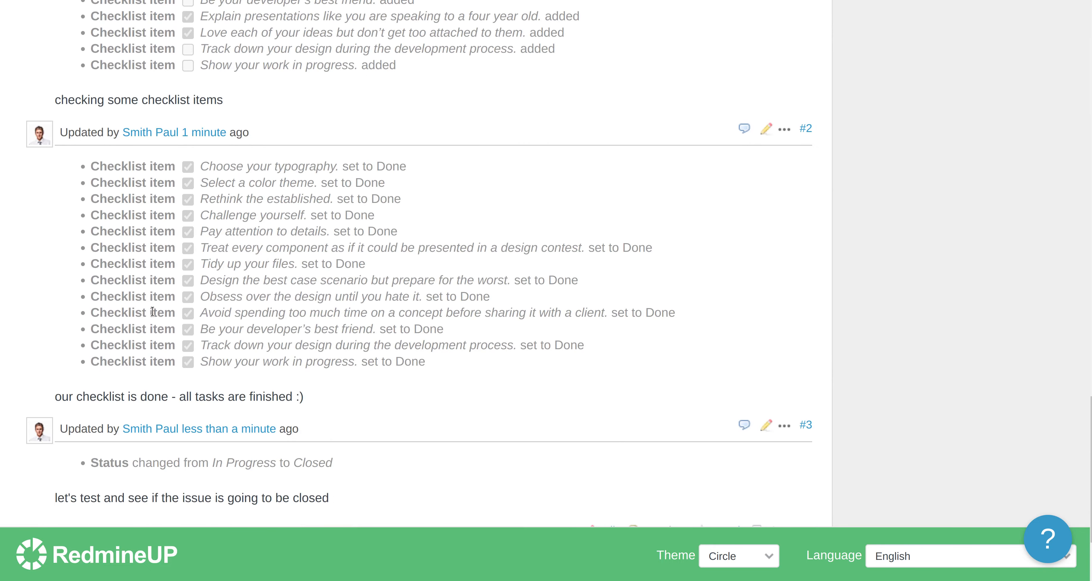
{"action": "scroll", "coordinate": [236, 396], "scroll_direction": "down", "scroll_amount": 3}
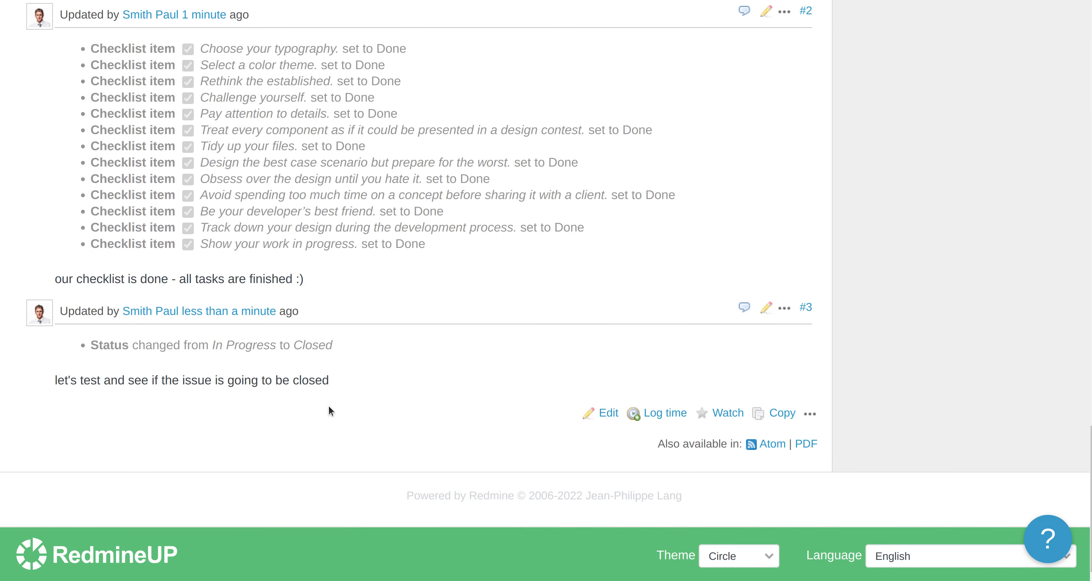